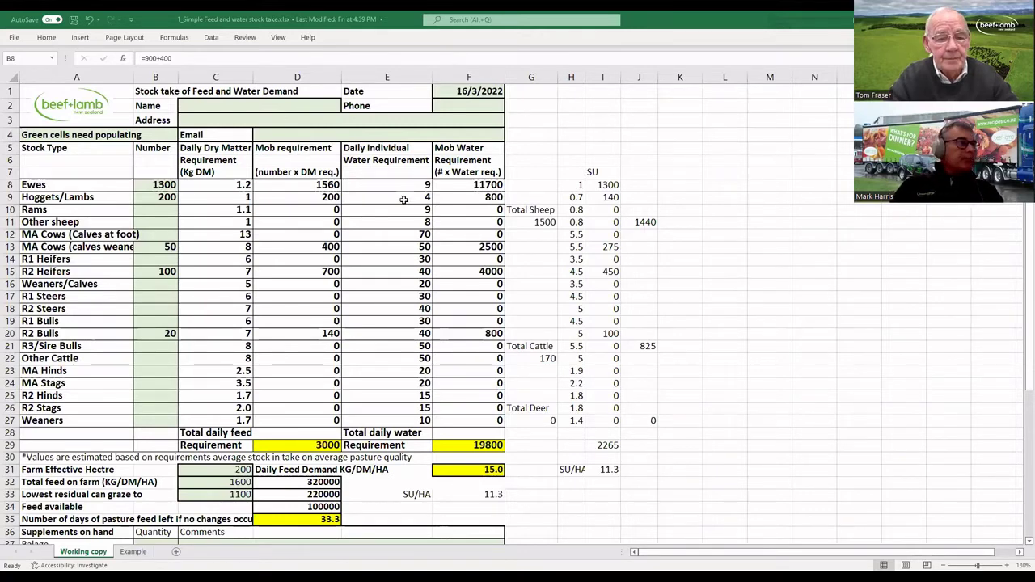
Step: Switch to the 2_92 Days workbook and examine its Feed Supply and Supplements sections
key("alt+Tab")
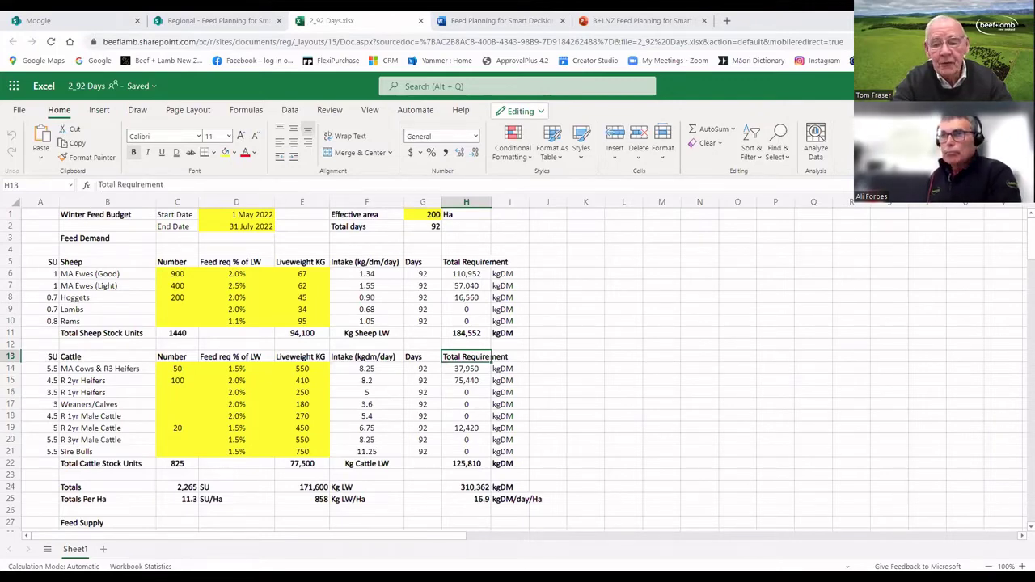
scroll(590, 383, "down", 5)
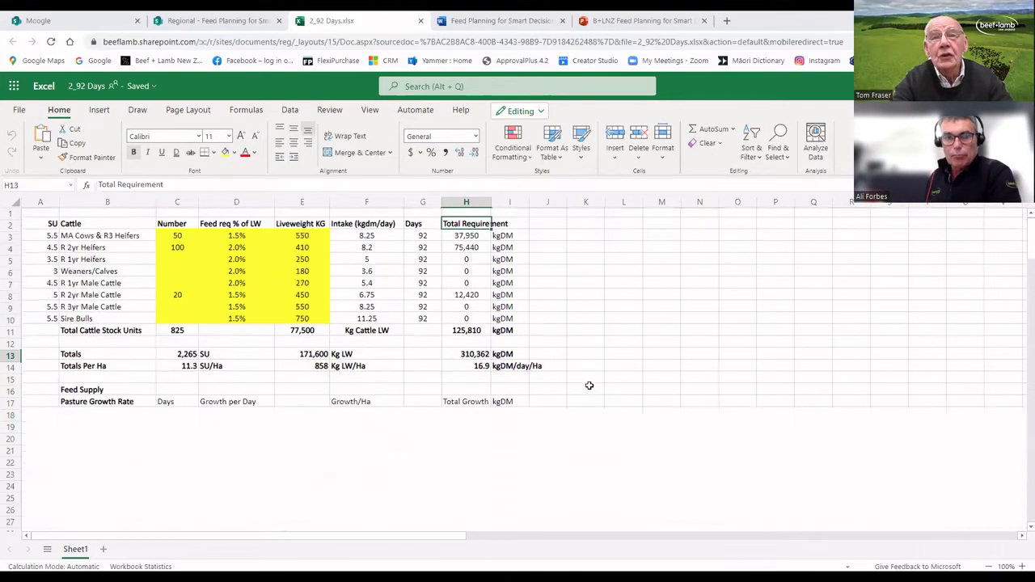
scroll(590, 383, "down", 3)
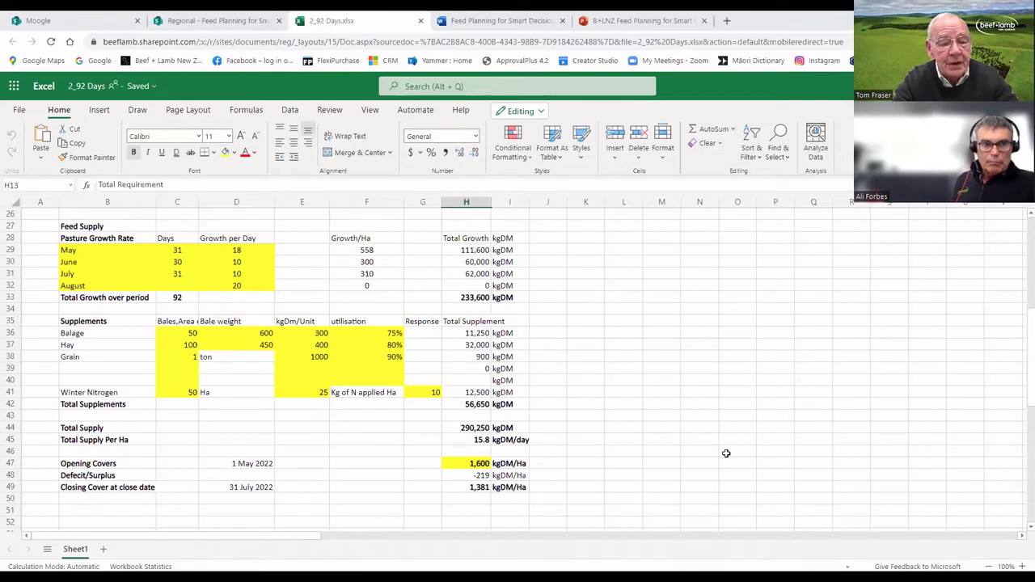
Step: Try 100 bales of Balage in the Supplements table, then set the quantity back to 50
left_click(188, 331)
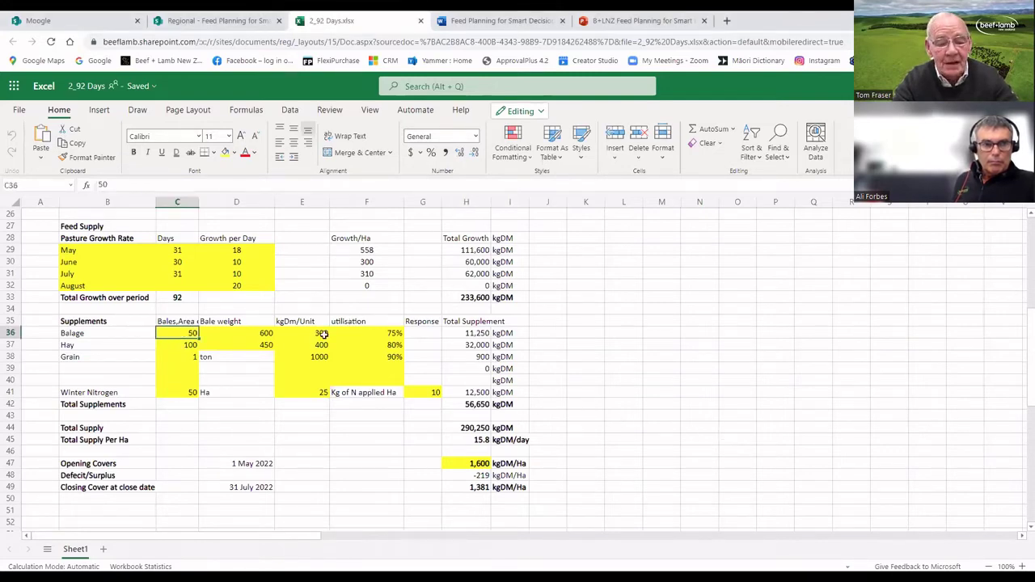
type("100")
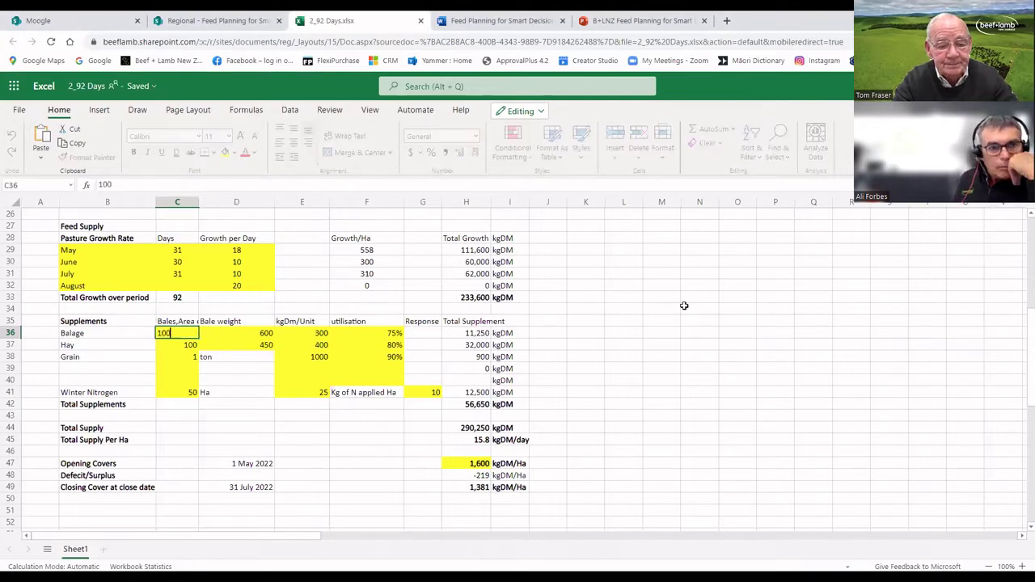
key("Return")
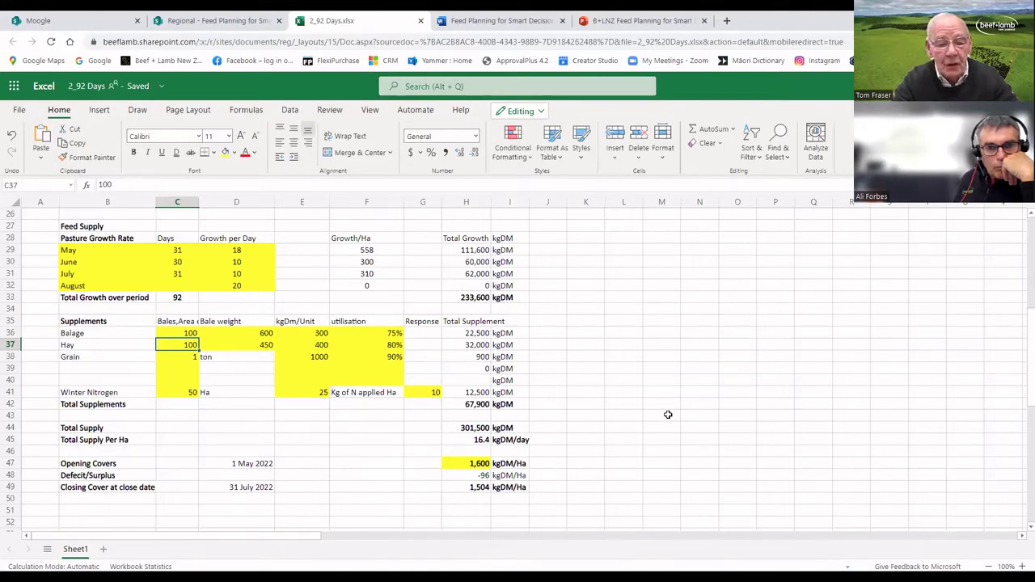
left_click(189, 332)
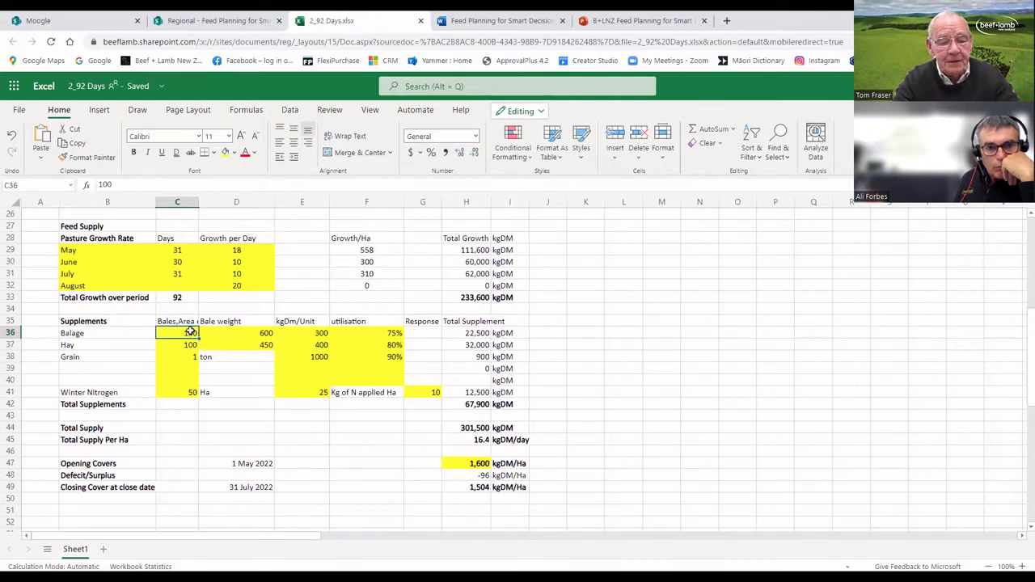
type("50")
key("Return")
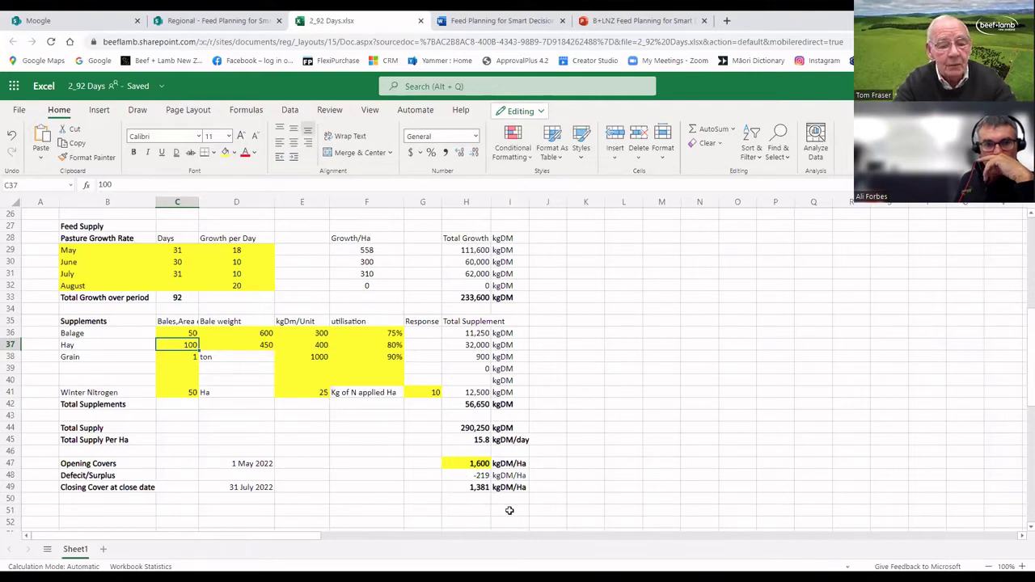
Step: Repeat the Balage comparison by entering 100 bales and restoring the quantity to 50
left_click(184, 332)
type("100")
key("Return")
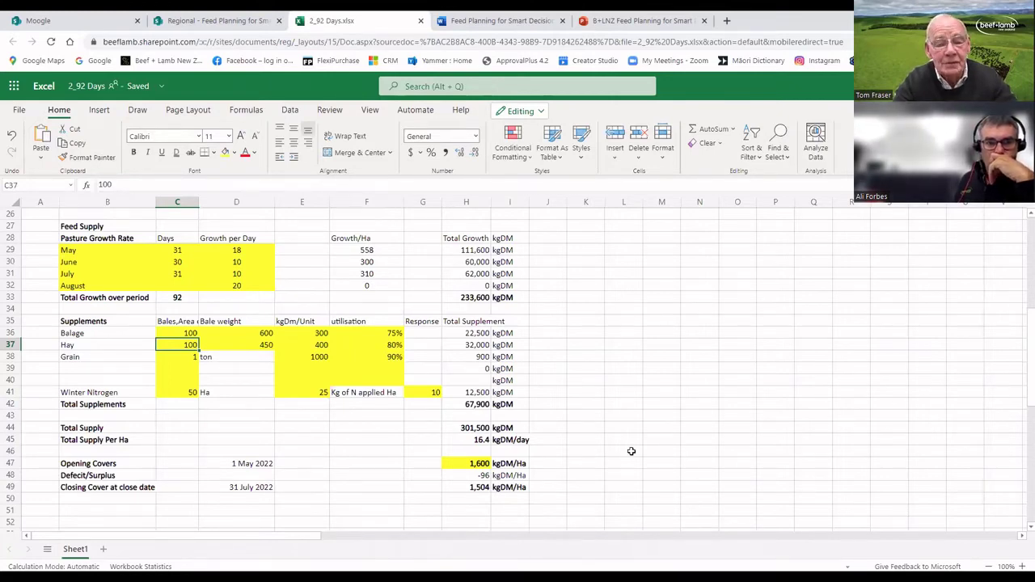
left_click(181, 333)
type("50")
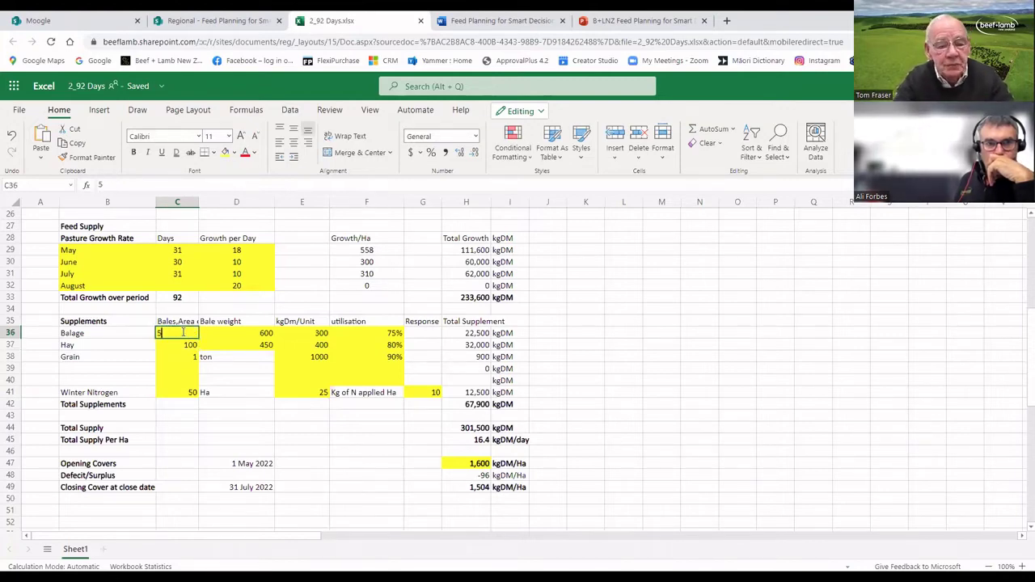
key("Return")
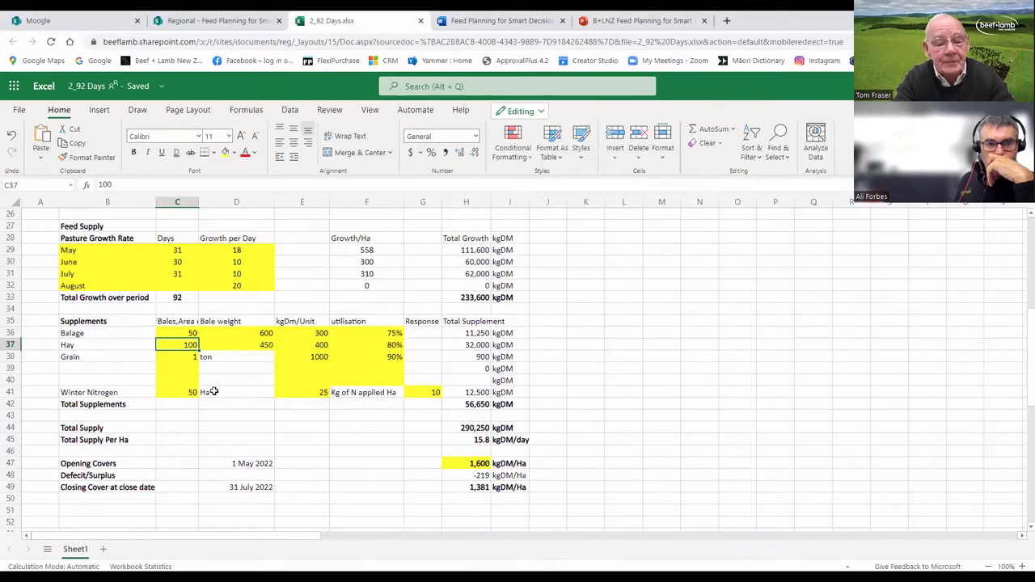
Step: Try a Grain quantity of 10 ton in the Supplements table, then change it to 11
left_click(187, 356)
type("10")
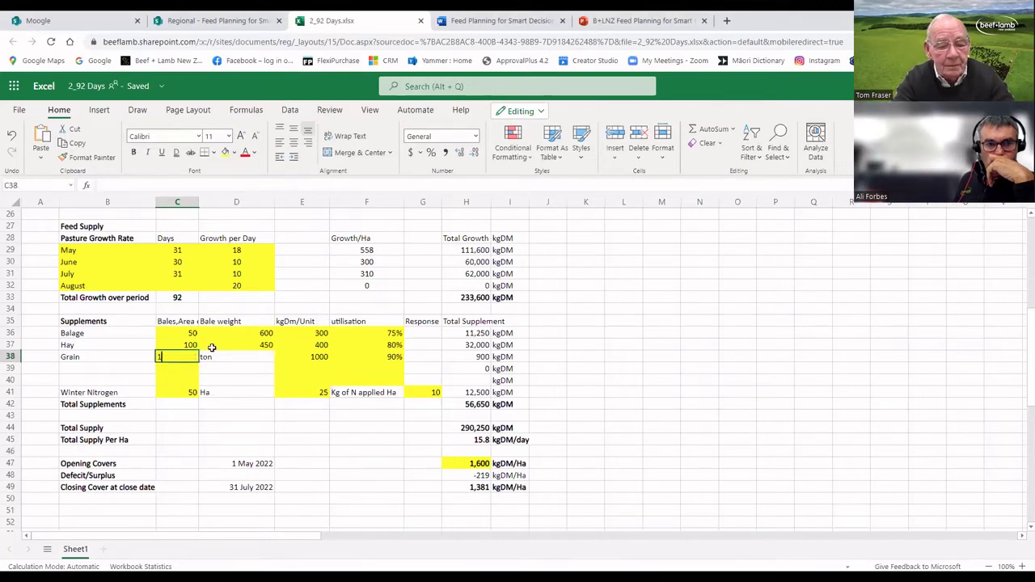
key("Return")
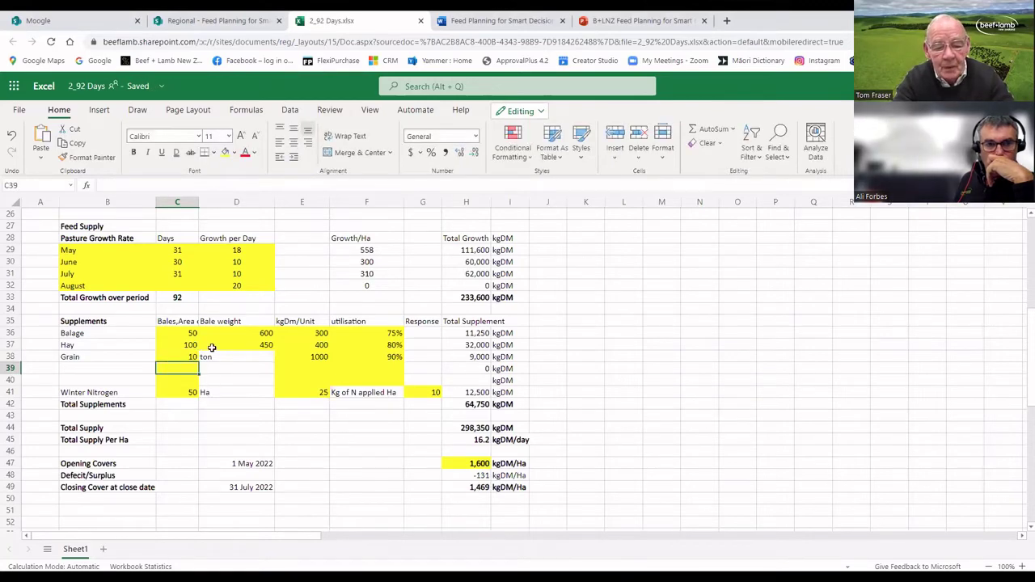
key("Up")
type("11")
key("Return")
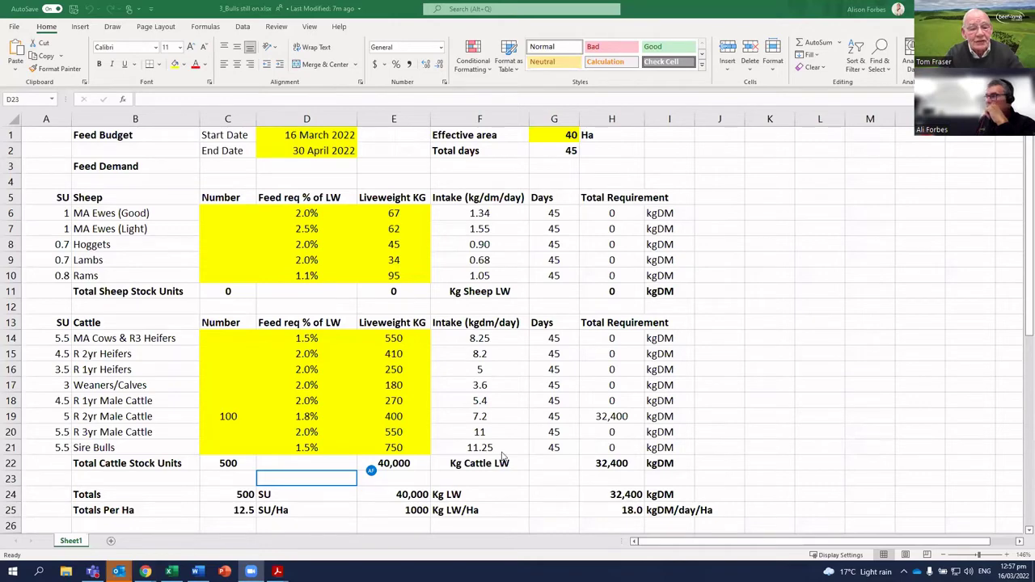
Step: In the 3_Bulls still on workbook, review the budget's start date, end date, total days and effective area
left_click(311, 137)
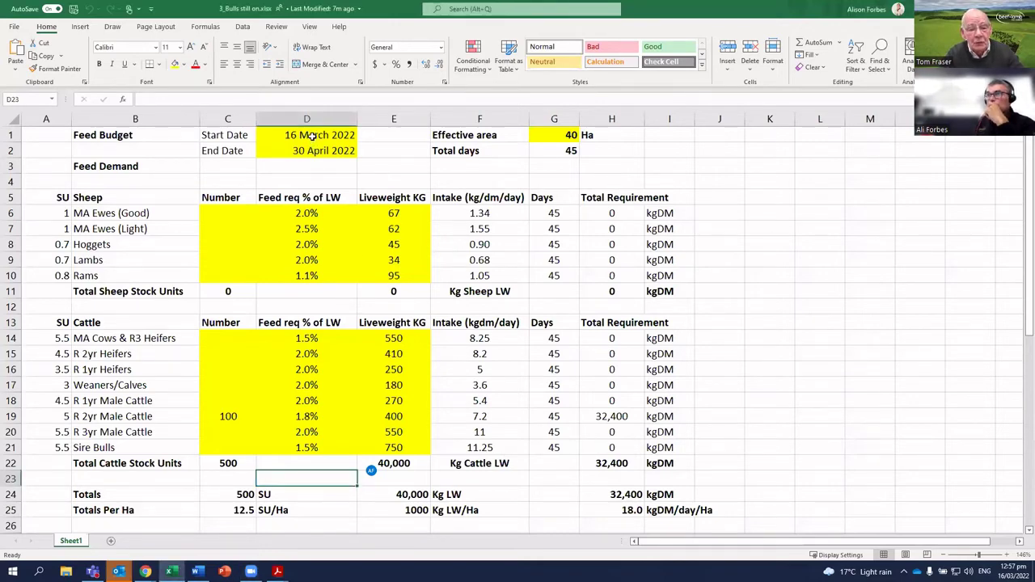
left_click(311, 137)
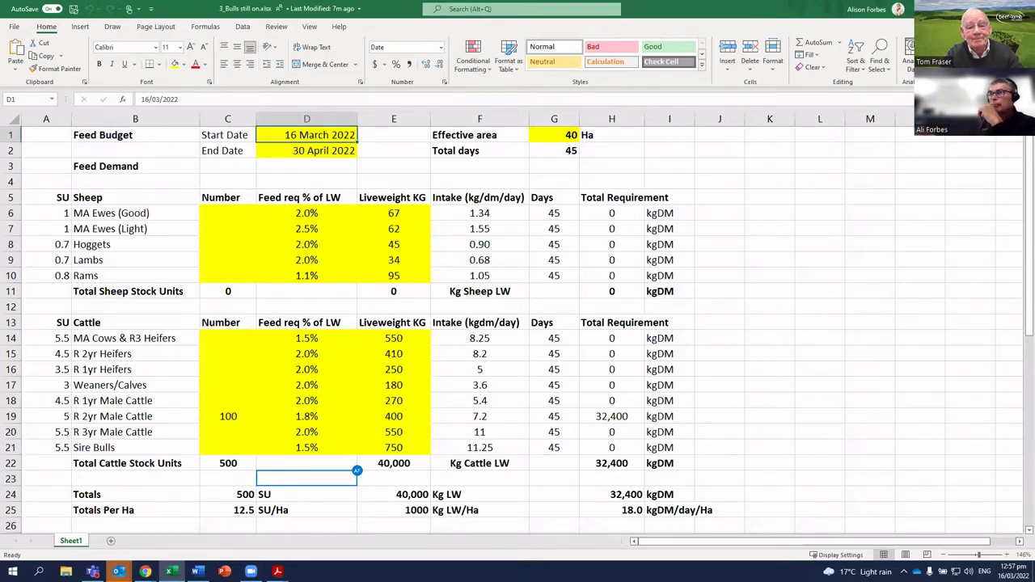
left_click(306, 151)
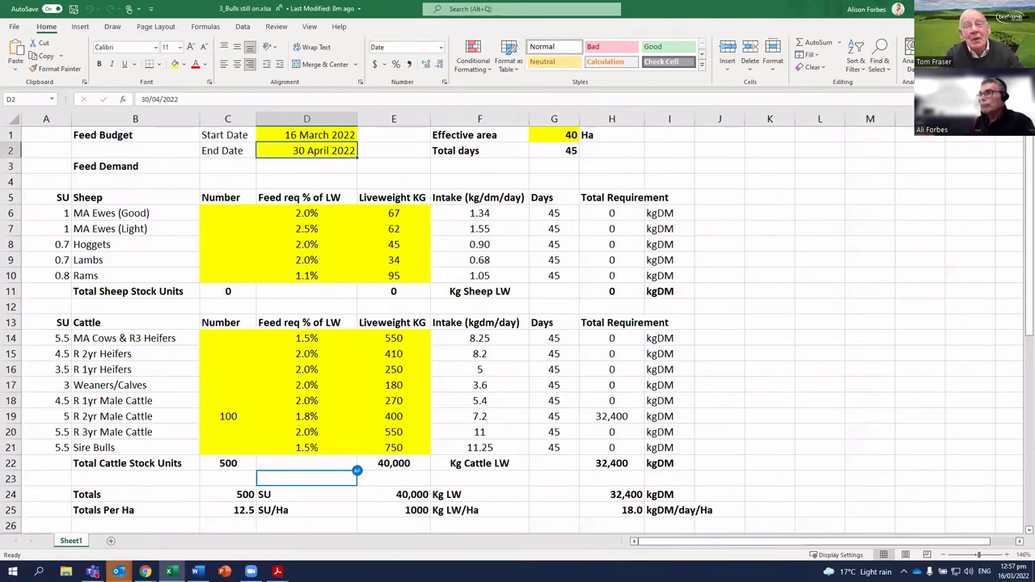
key("Right")
key("Right")
key("Right")
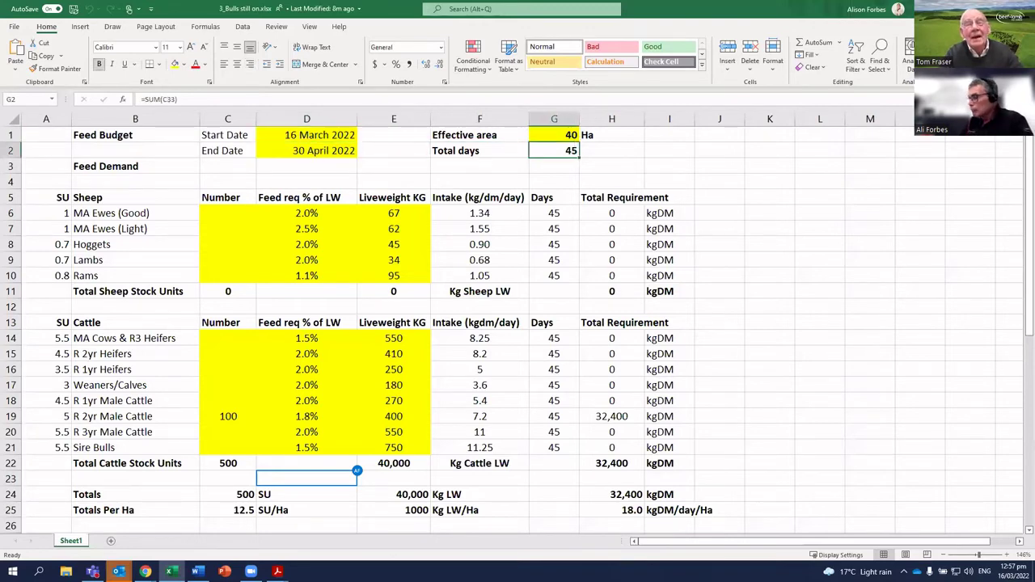
key("Up")
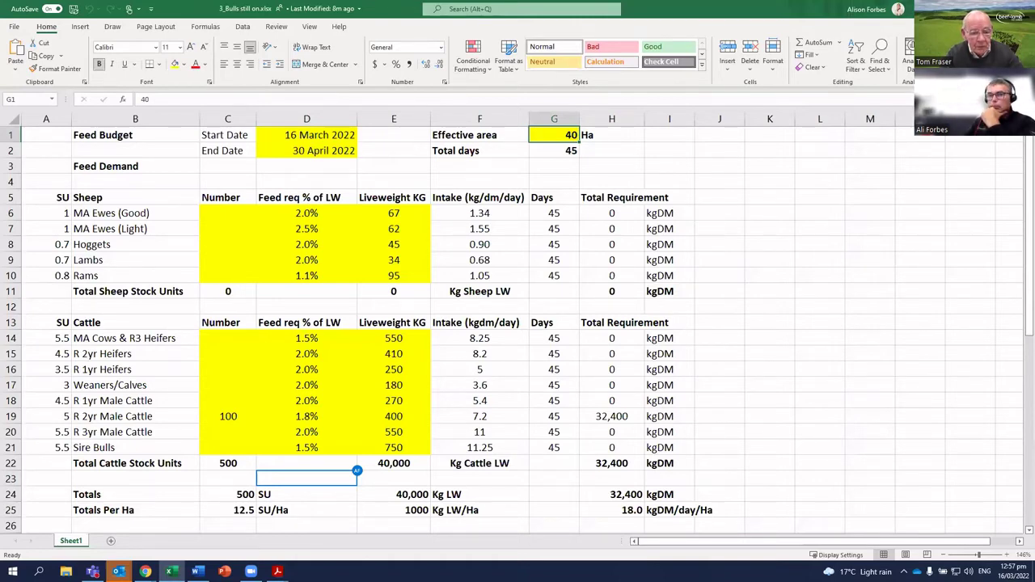
Step: Examine the R 2yr Male Cattle row's number, feed requirement percentage, liveweight and total requirement
key("Down")
key("Down")
key("Down")
key("Down")
key("Down")
key("Down")
key("Down")
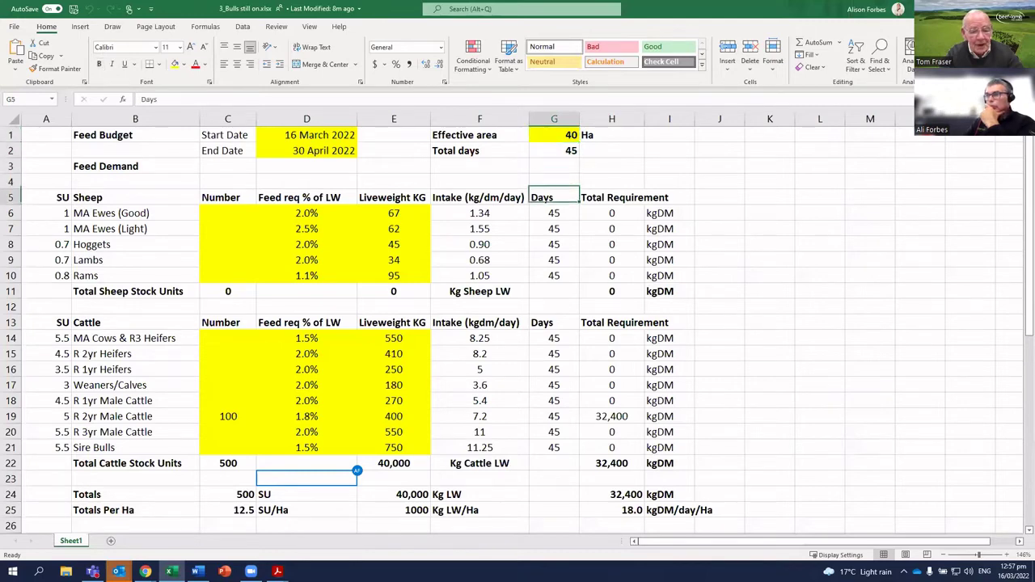
key("Down")
key("Down")
key("Down")
key("Down")
key("Down")
key("Down")
key("Down")
key("Down")
key("Down")
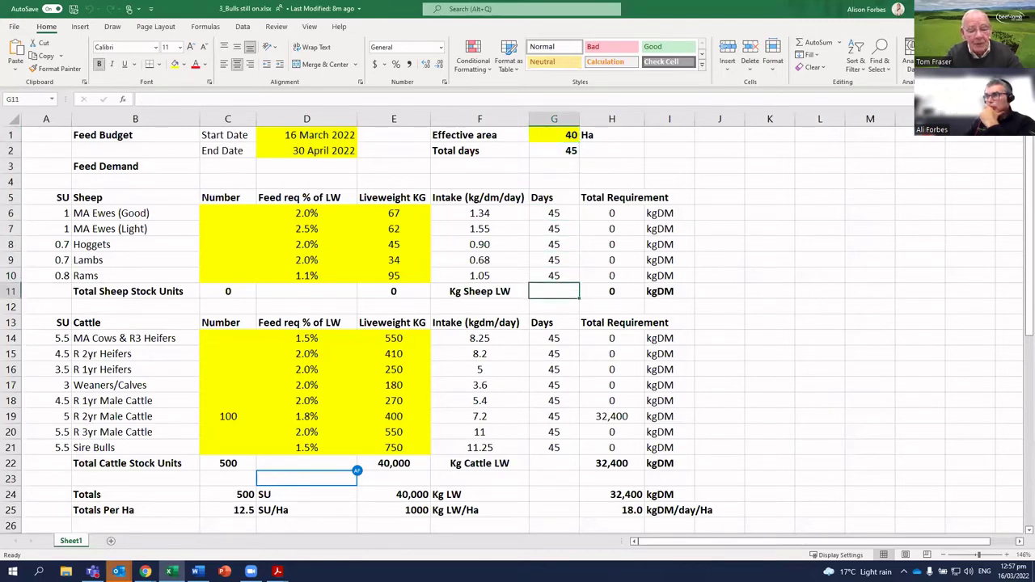
key("Down")
key("Down")
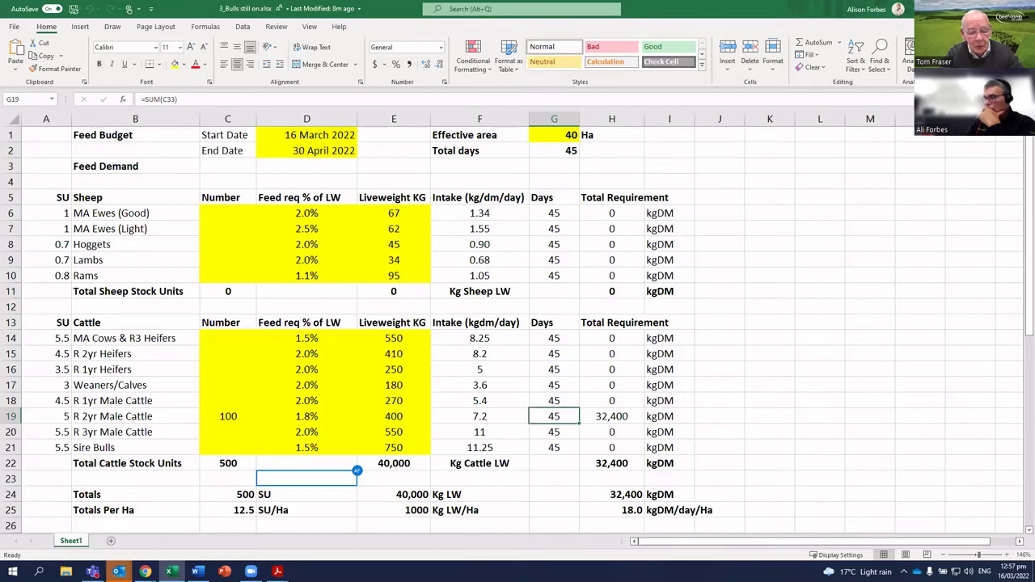
key("Left")
key("Left")
key("Left")
key("Left")
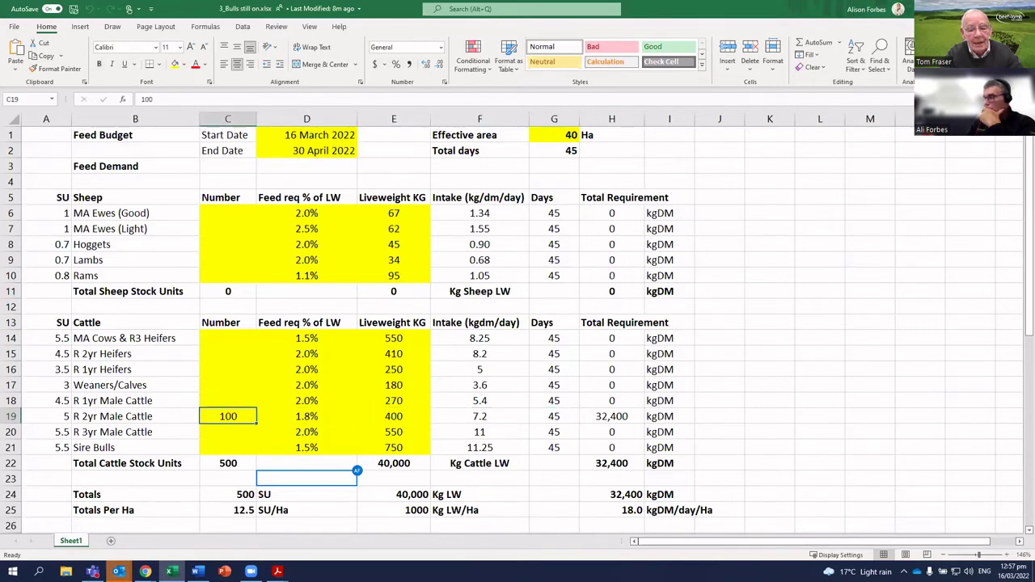
key("Right")
key("Right")
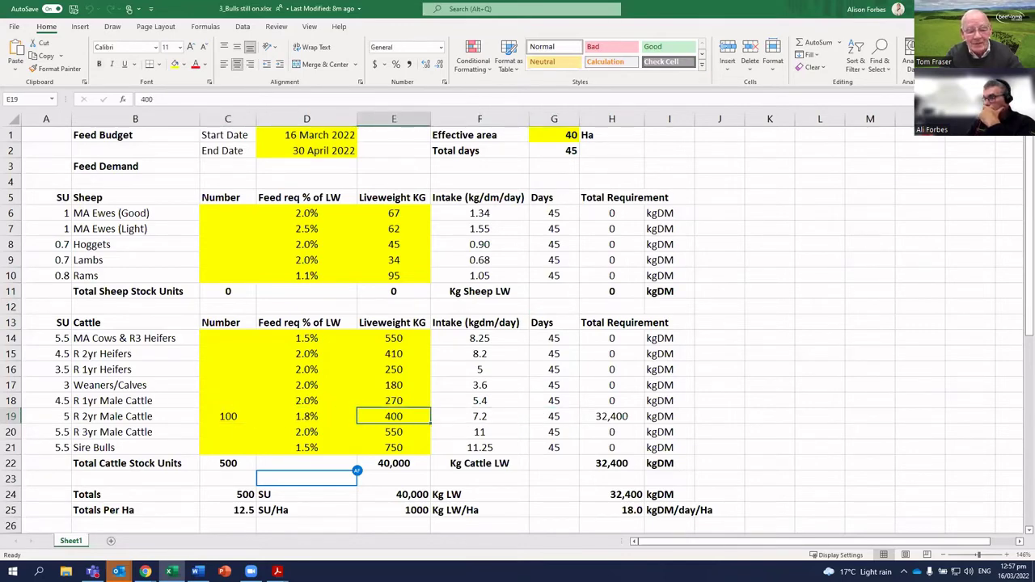
key("Left")
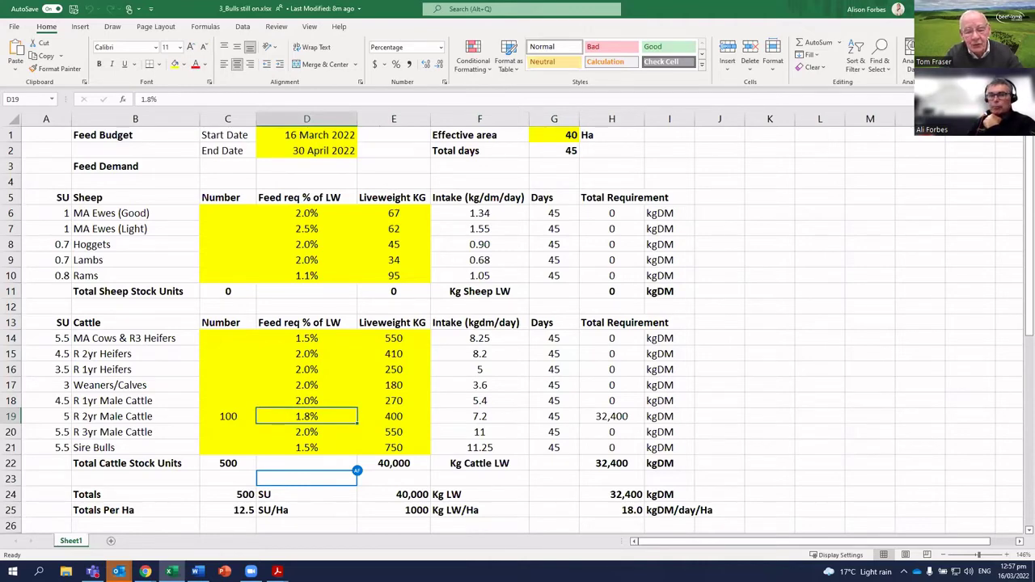
key("Right")
key("Right")
key("Right")
key("Right")
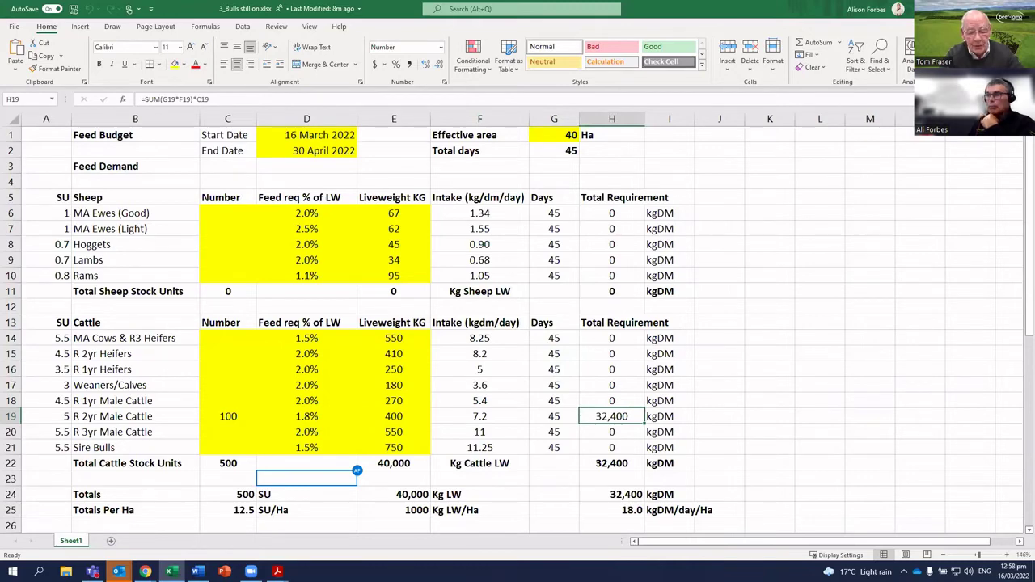
Step: Try a feed requirement of 2% of liveweight for R 2yr Male Cattle, then set it back to 1.8%
key("Left")
key("Left")
key("Left")
key("Left")
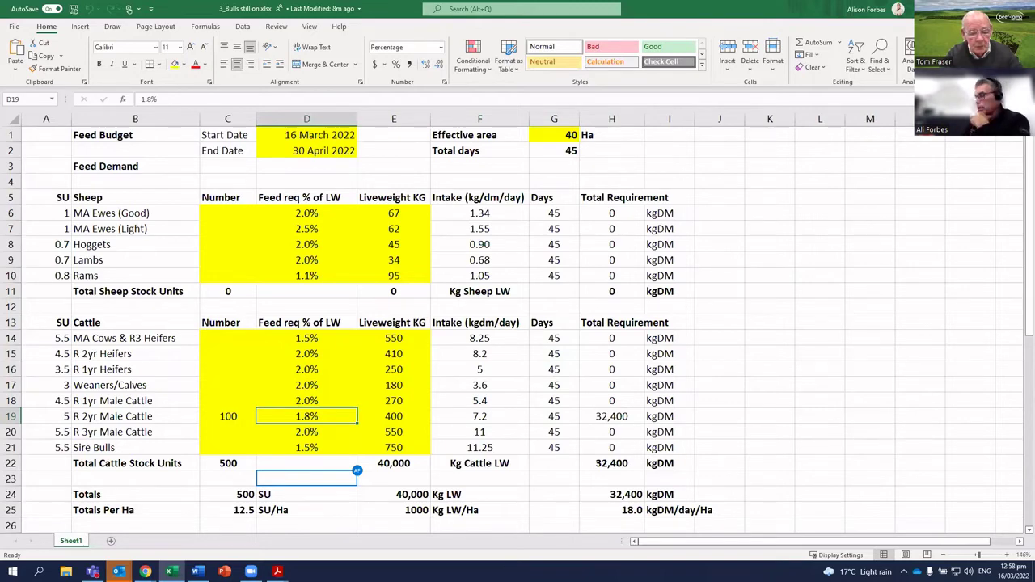
type("2%")
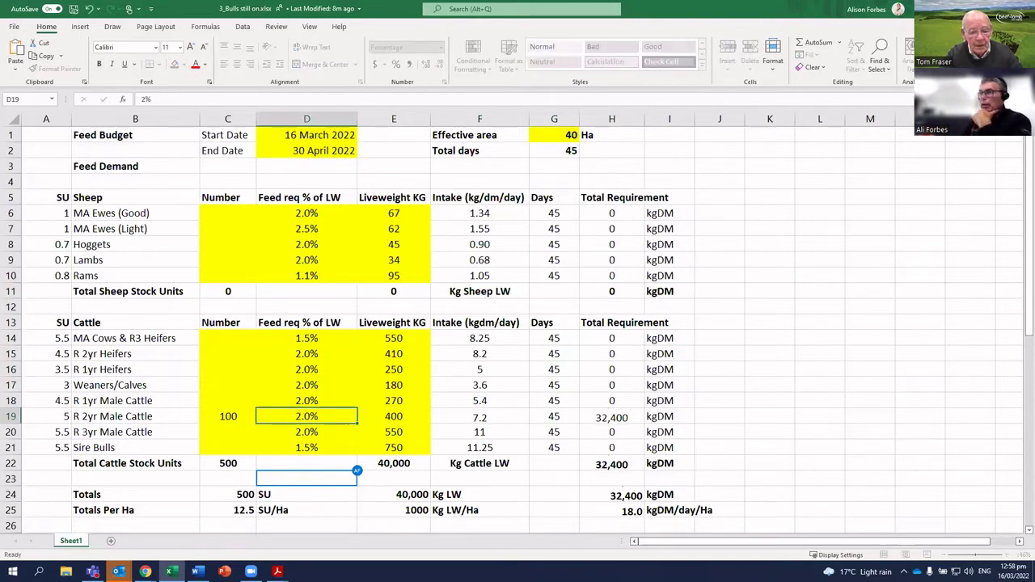
key("Tab")
left_click(307, 416)
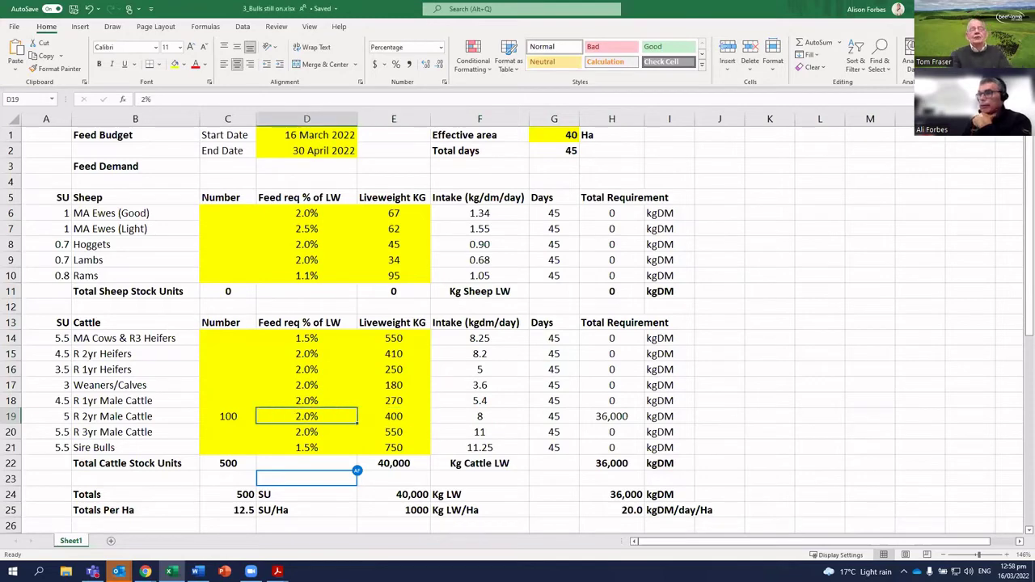
type("1.8")
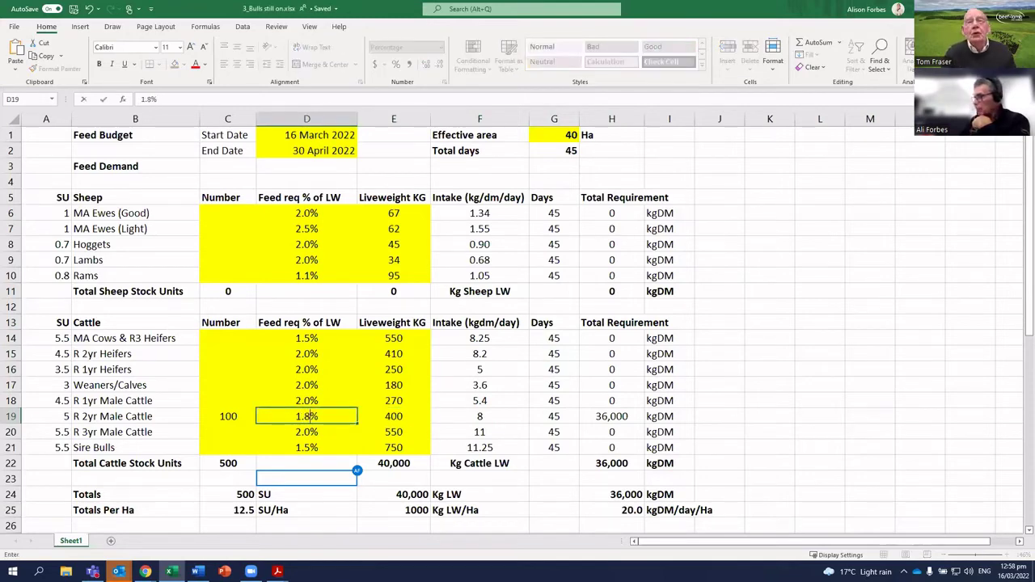
key("Return")
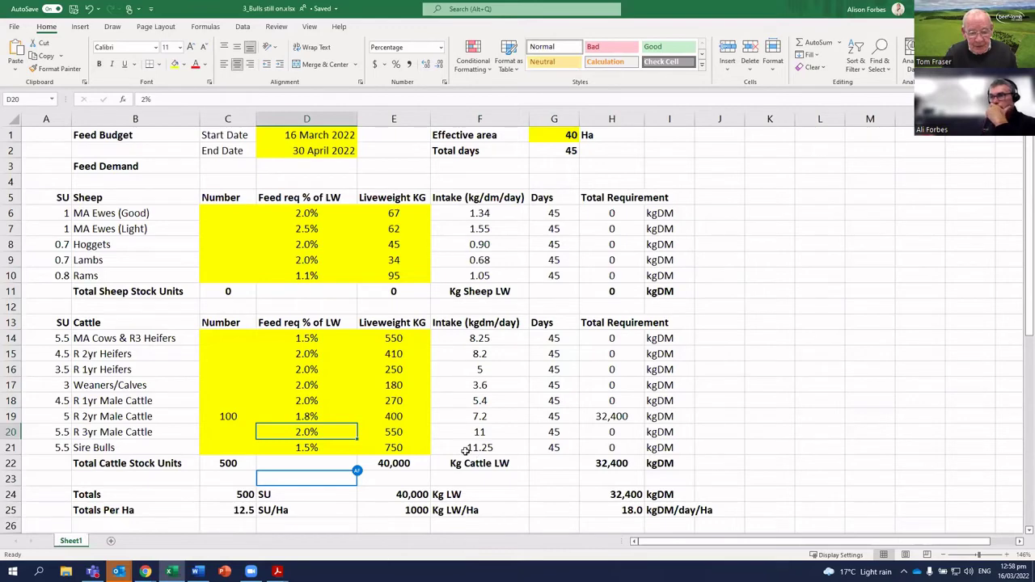
left_click(302, 415)
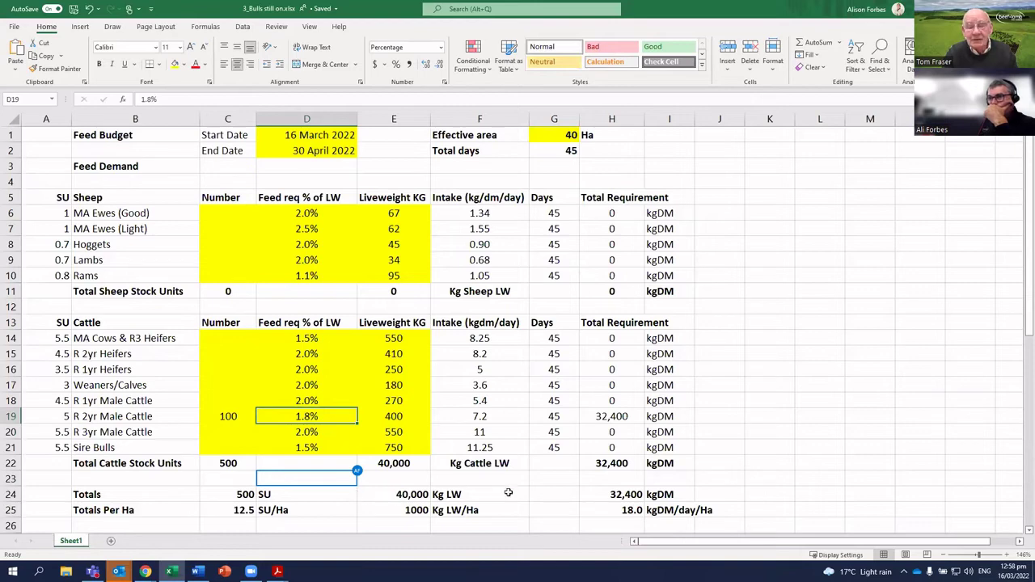
Step: Examine the bull budget's pasture growth, supplements, total supply and opening and closing covers
scroll(402, 499, "down", 5)
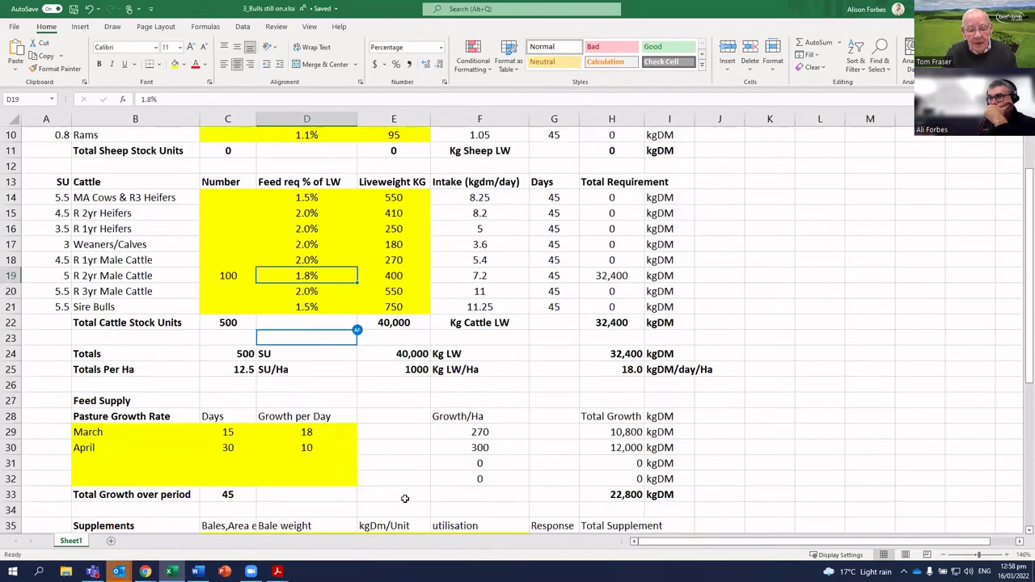
scroll(403, 498, "down", 4)
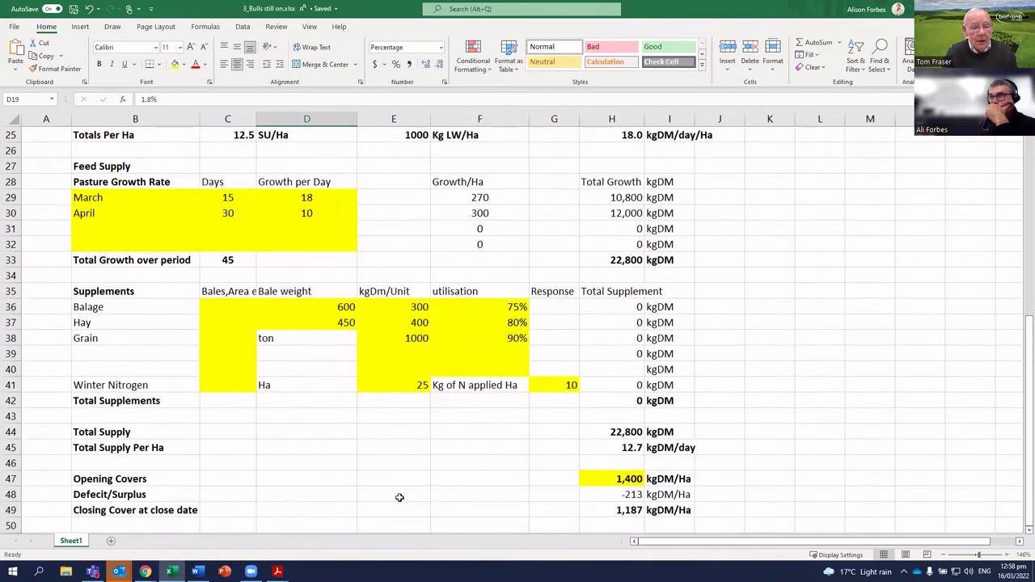
scroll(400, 497, "up", 1)
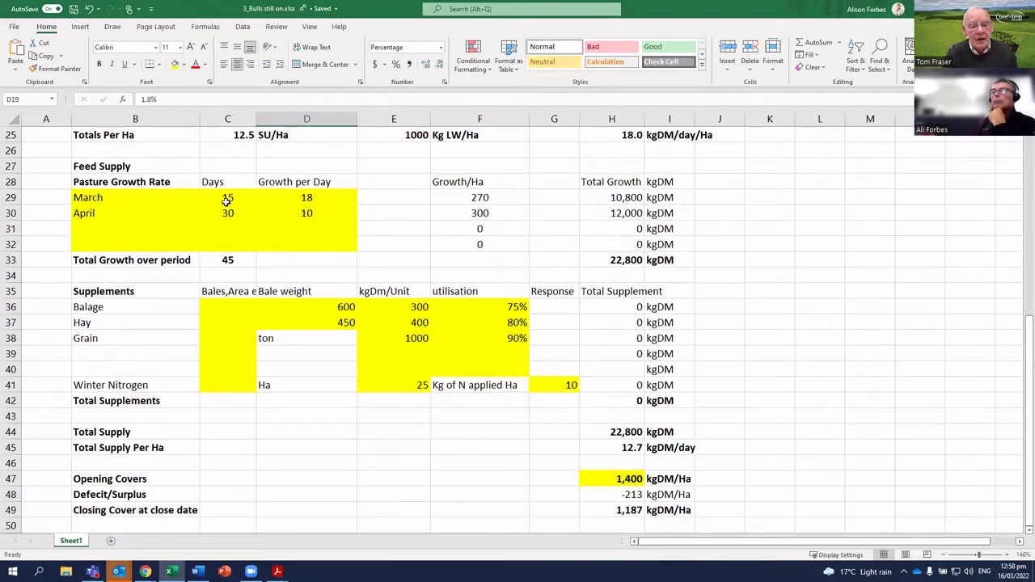
Step: Check the bull budget's April growth per day, its opening covers and the closing cover at close date
left_click(332, 212)
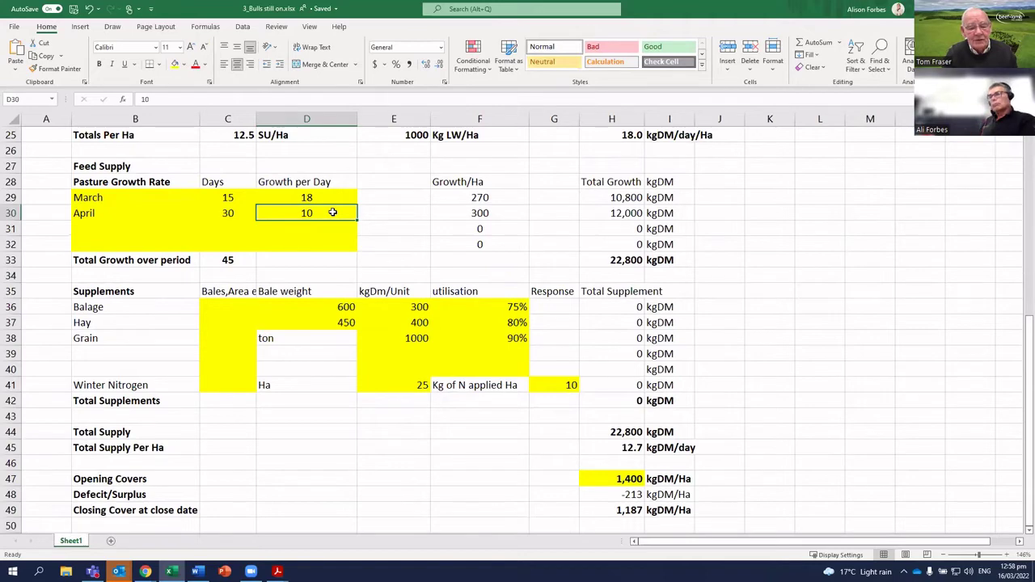
left_click(613, 478)
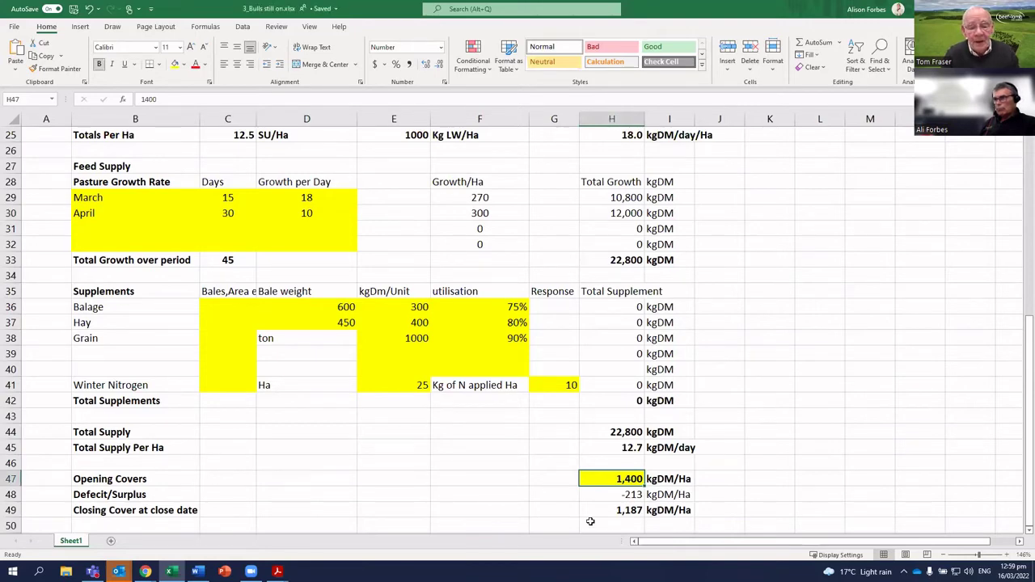
left_click(627, 512)
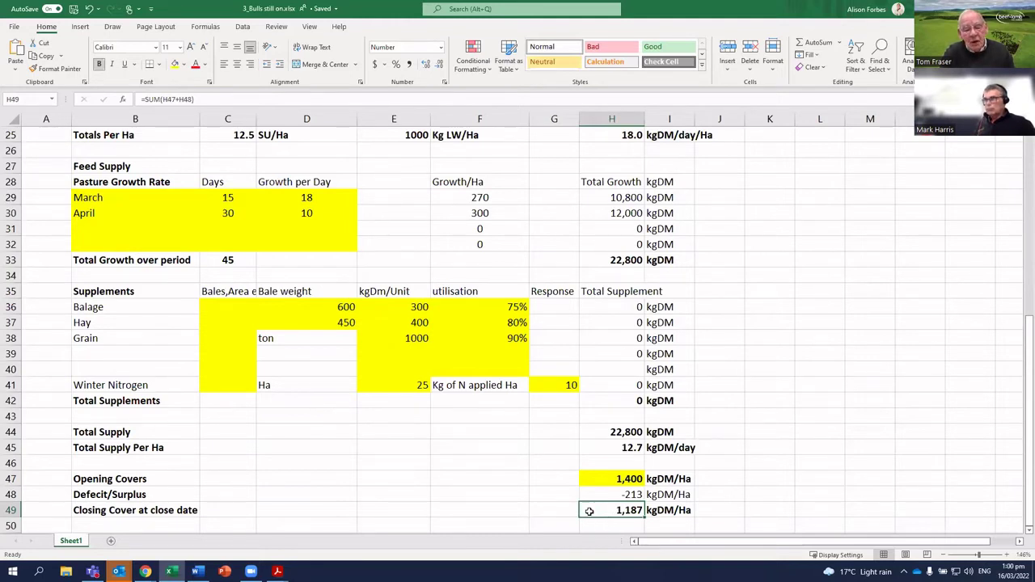
Step: Enter 45 bales of Balage in the bull budget's supplements, then check its total supplement and the closing cover
left_click(215, 308)
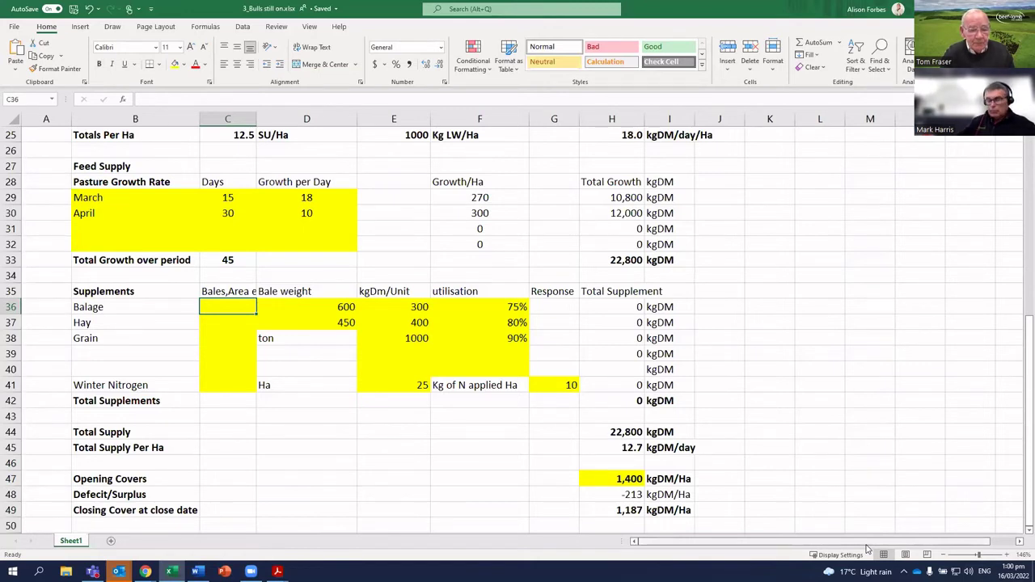
type("45")
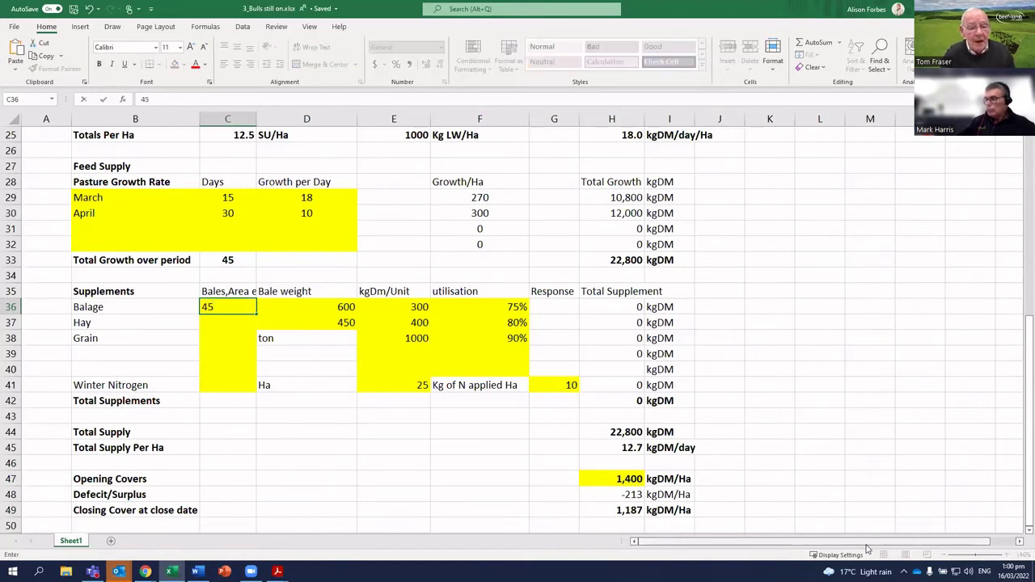
key("Tab")
key("Tab")
key("Tab")
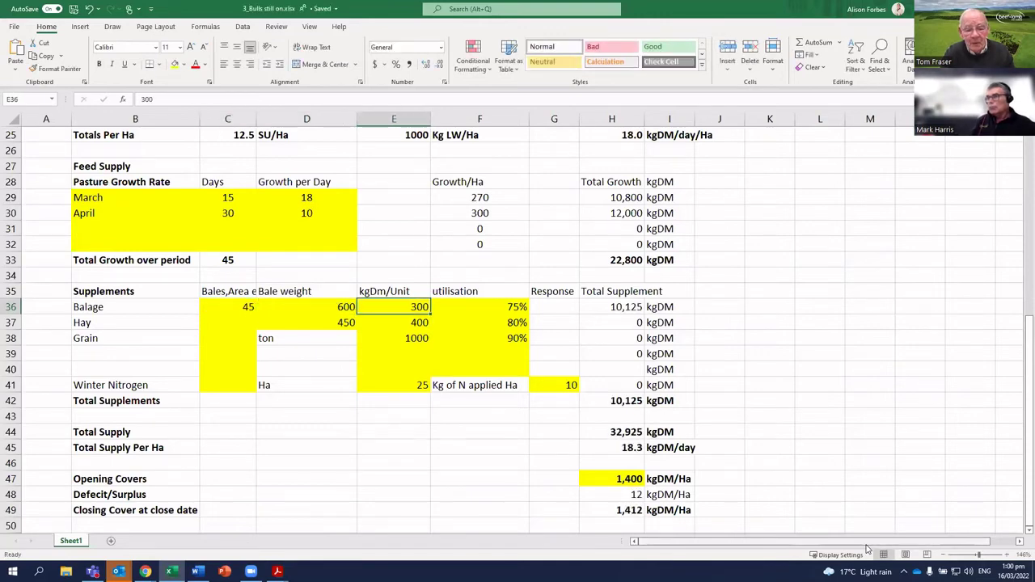
key("Tab")
key("Tab")
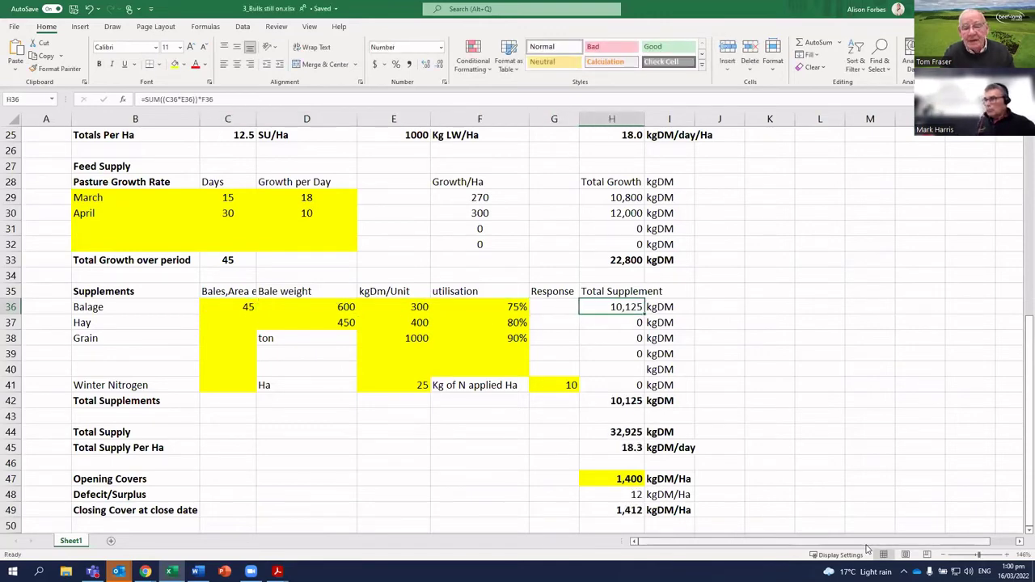
left_click(597, 510)
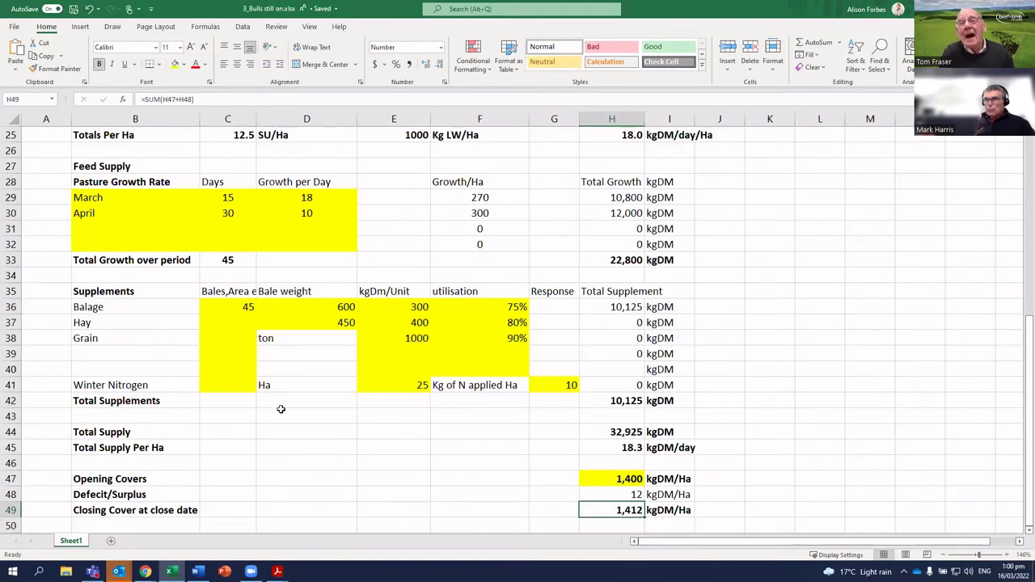
Step: Try an effective area of 50 Ha in the bull budget and check the closing cover
scroll(416, 317, "up", 8)
scroll(425, 313, "up", 1)
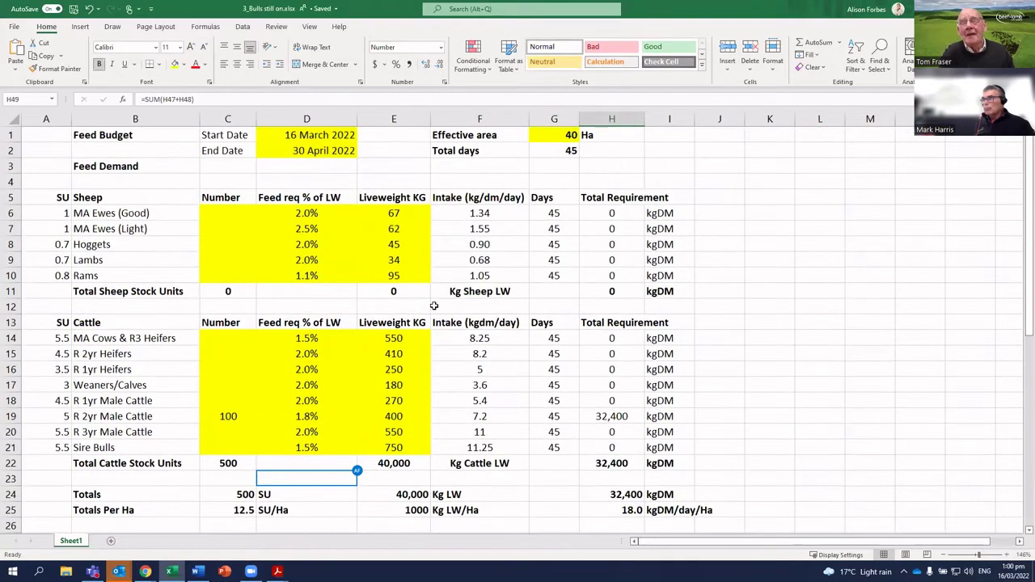
left_click(560, 137)
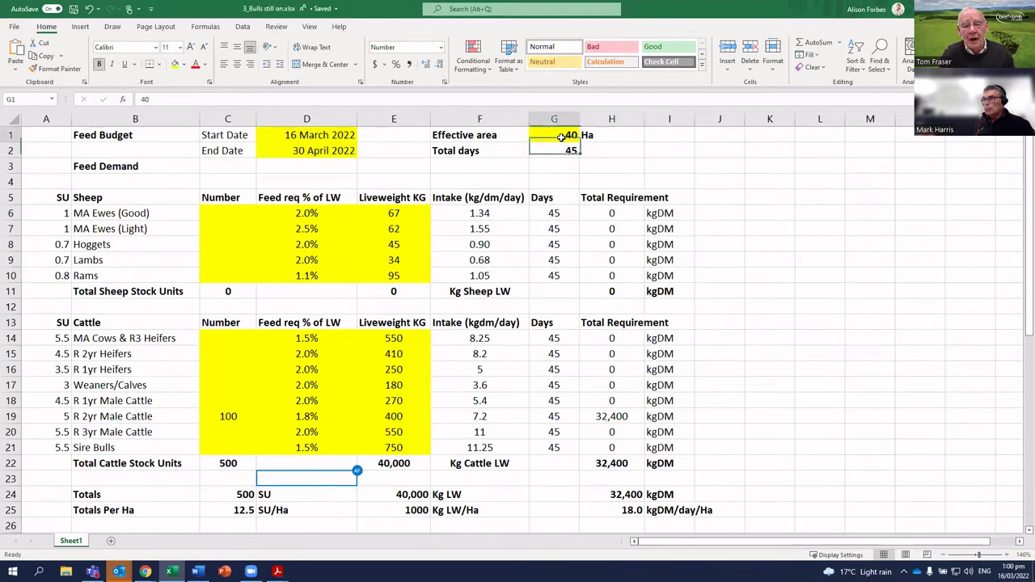
type("50")
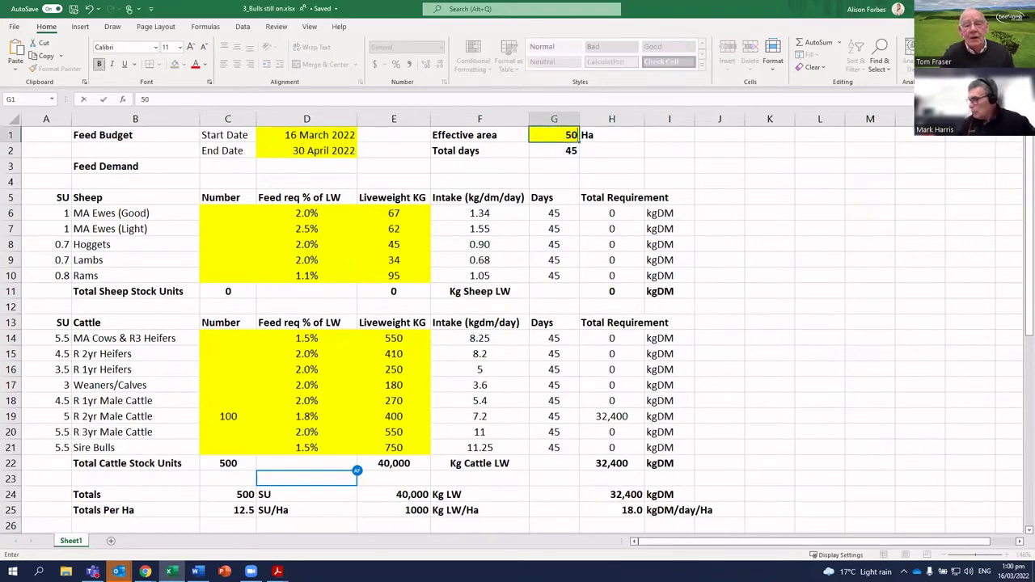
key("Return")
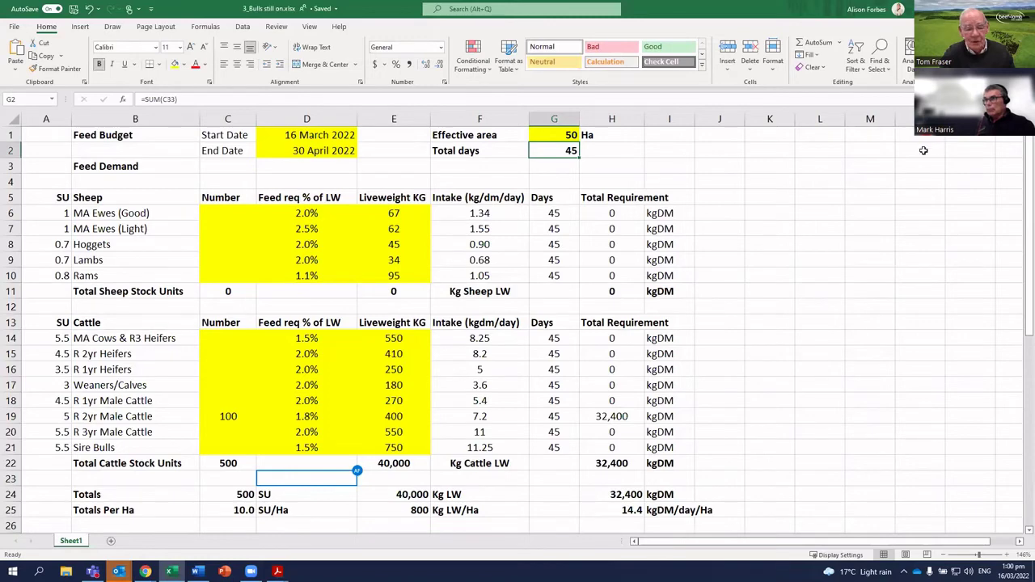
scroll(762, 334, "down", 7)
scroll(762, 334, "down", 3)
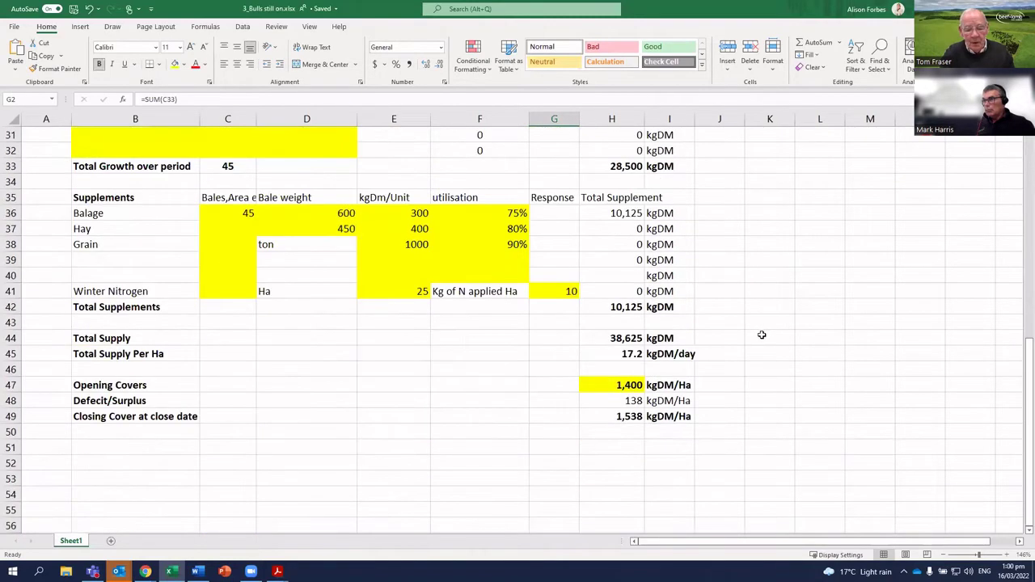
left_click(613, 417)
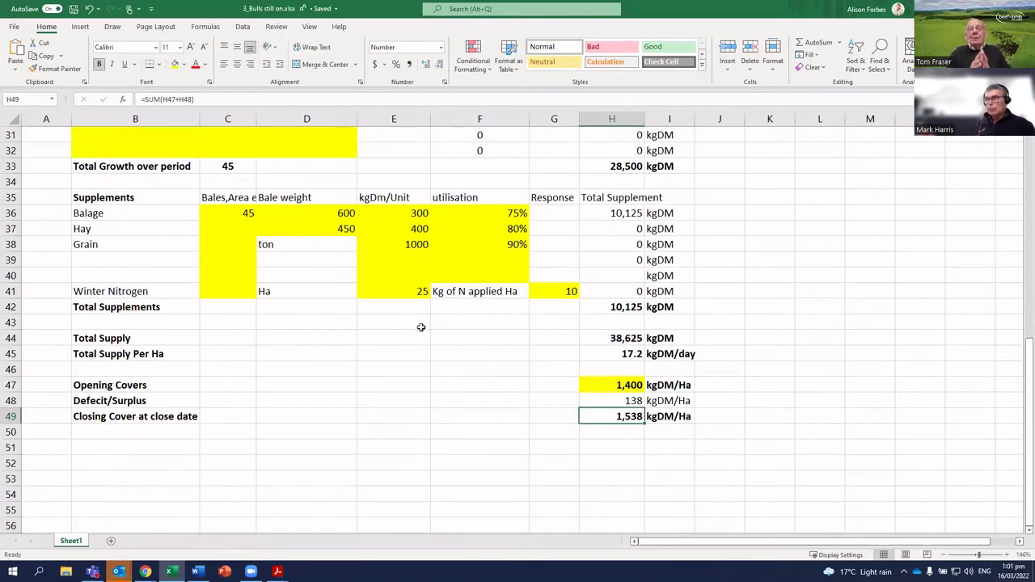
Step: Set the bull budget's effective area to 45 Ha and check the total supply and closing cover
scroll(439, 309, "up", 4)
scroll(440, 309, "up", 6)
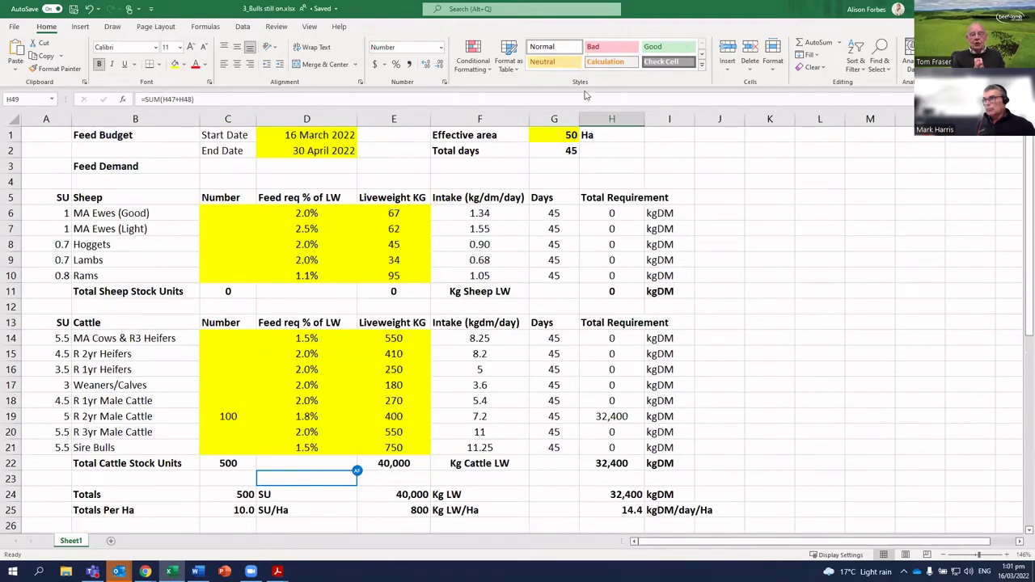
left_click(558, 135)
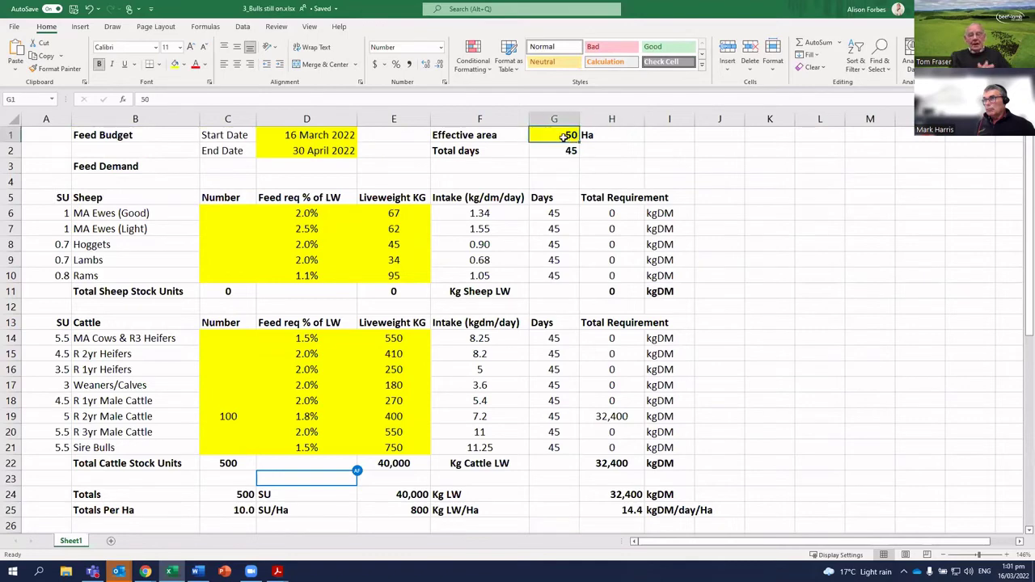
type("45")
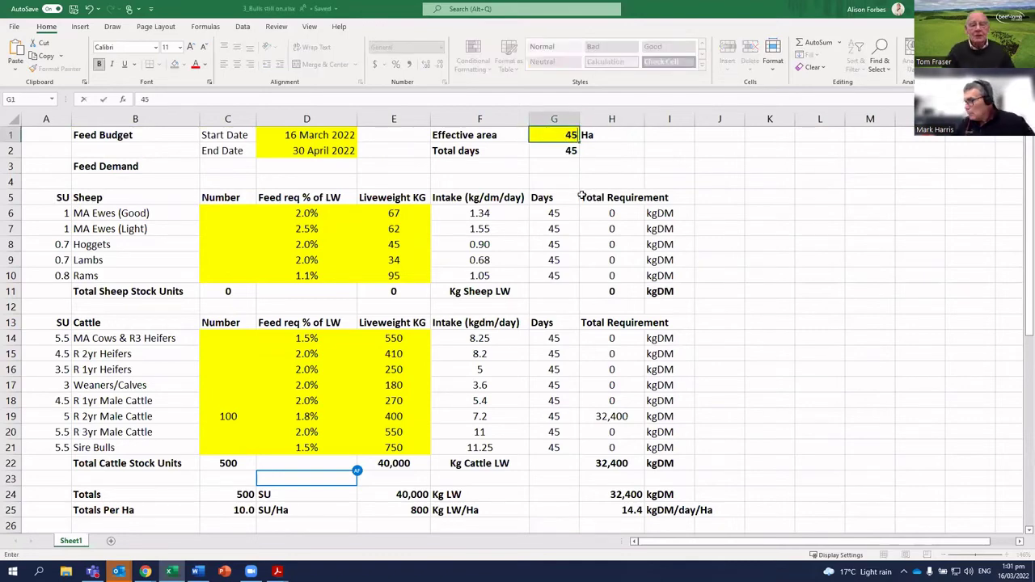
key("Return")
scroll(555, 442, "down", 8)
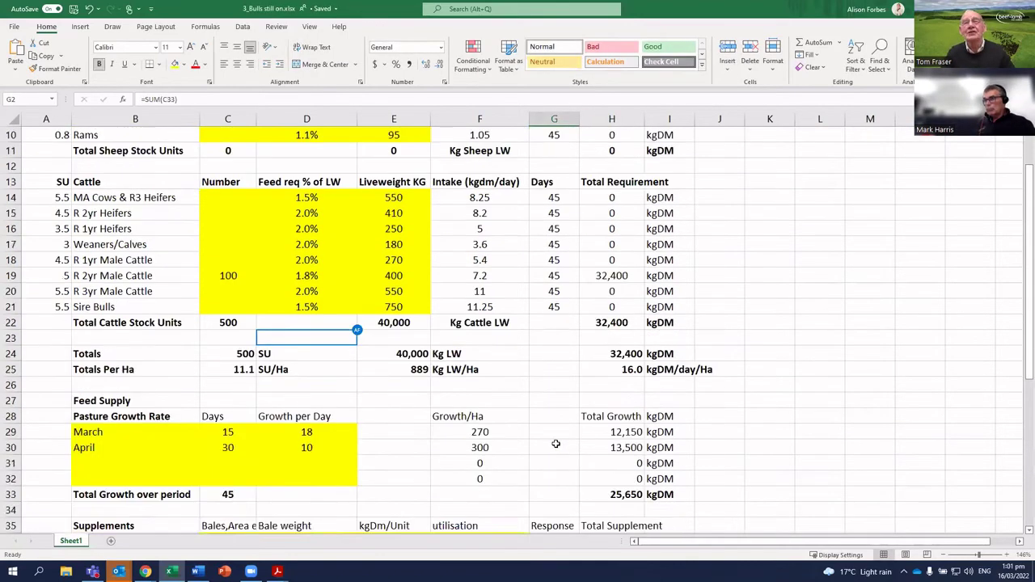
scroll(554, 443, "down", 3)
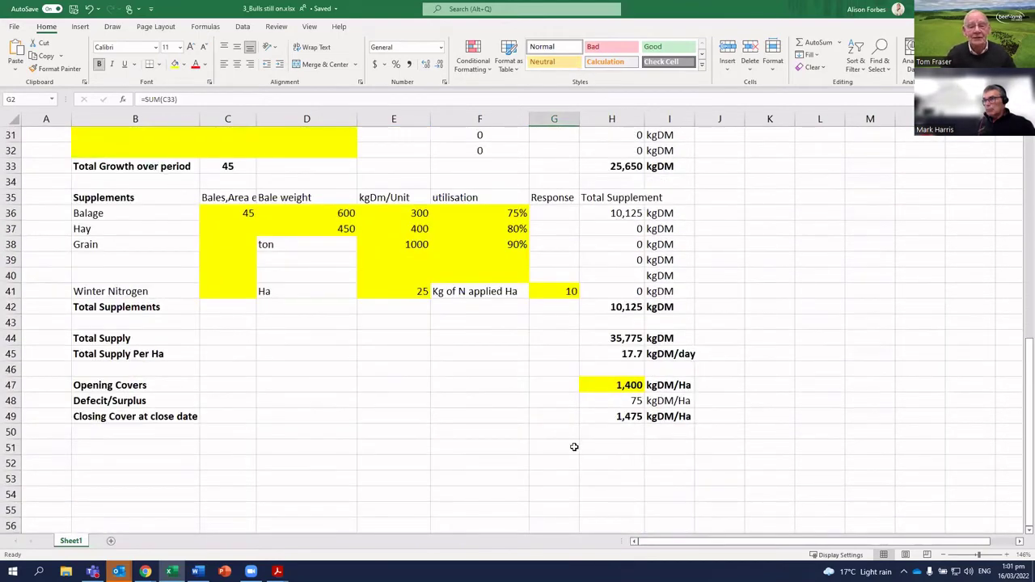
left_click(611, 342)
left_click(614, 416)
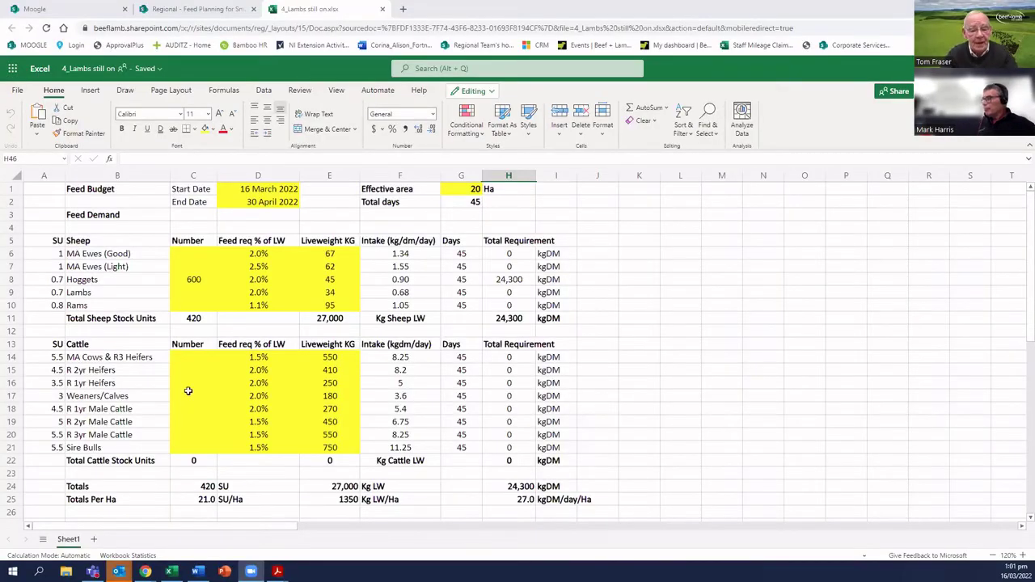
Step: In the 4_Lambs still on workbook, review the end date, effective area and the Hoggets row's number, feed requirement percentage and total requirement
left_click(186, 281)
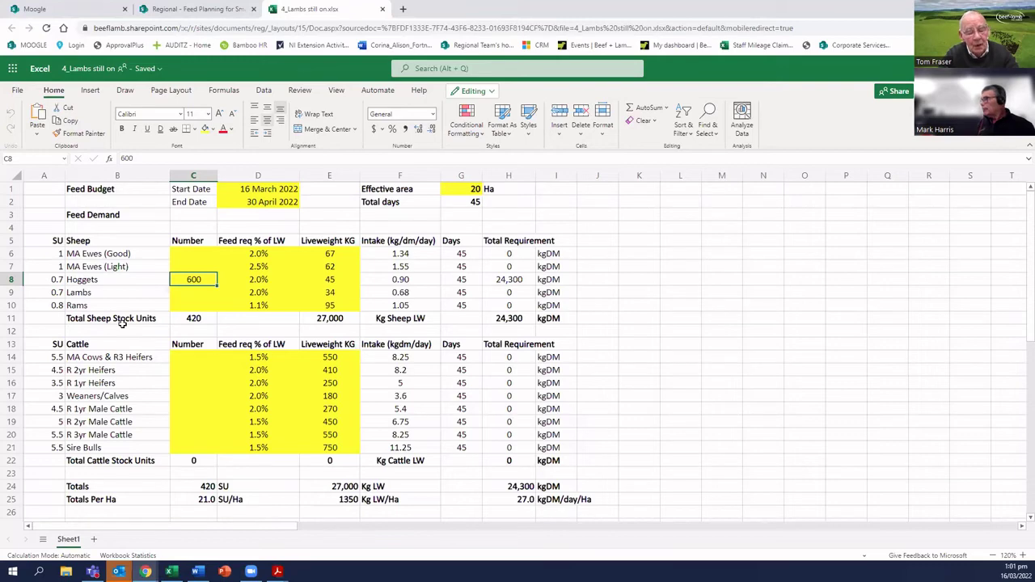
left_click(256, 201)
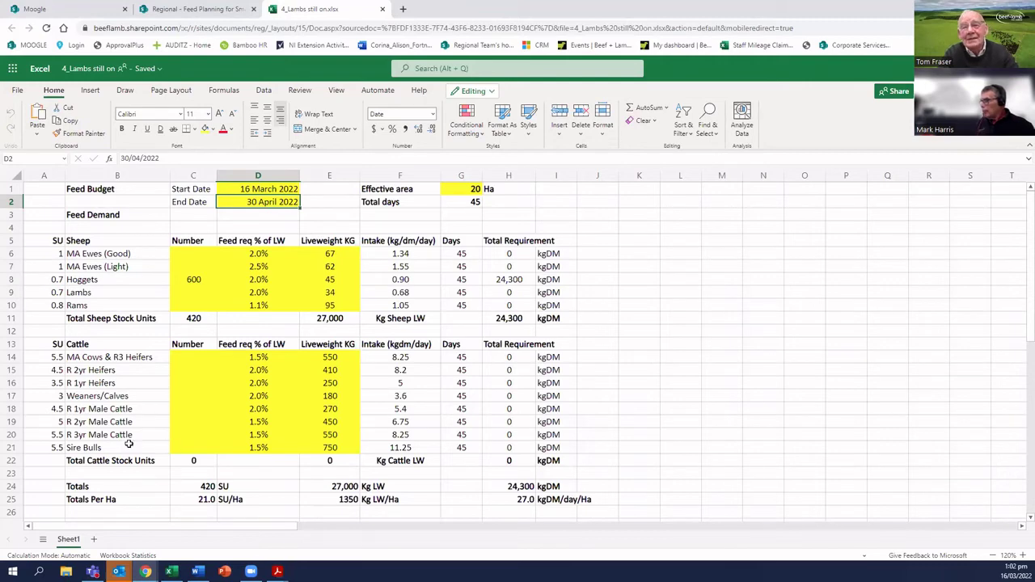
left_click(474, 188)
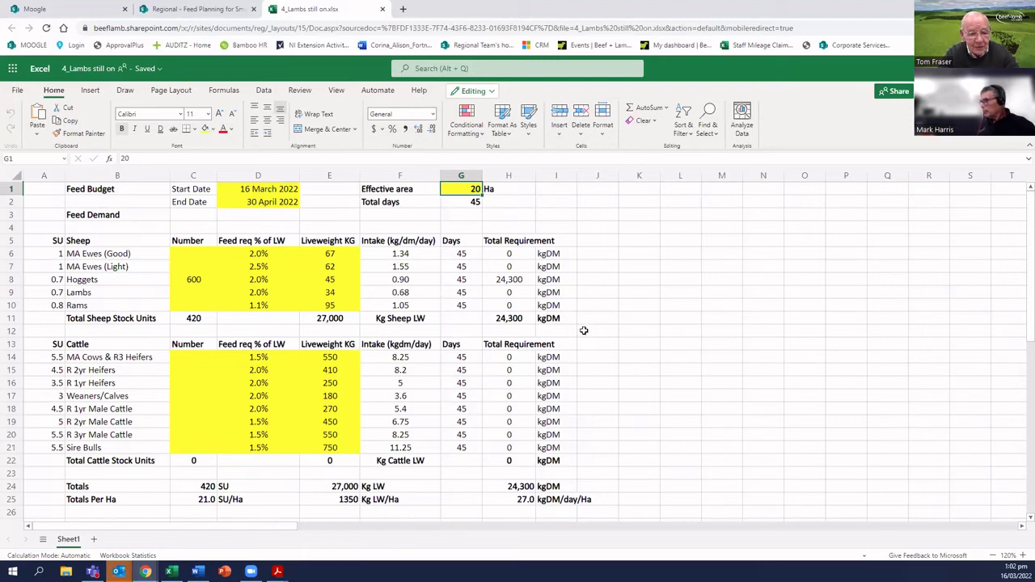
left_click(202, 280)
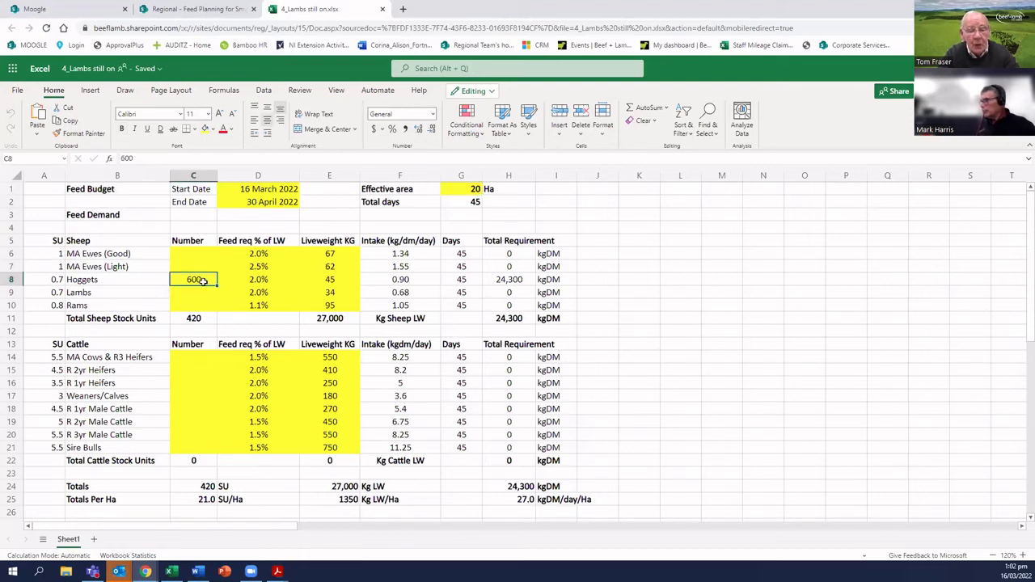
left_click(278, 279)
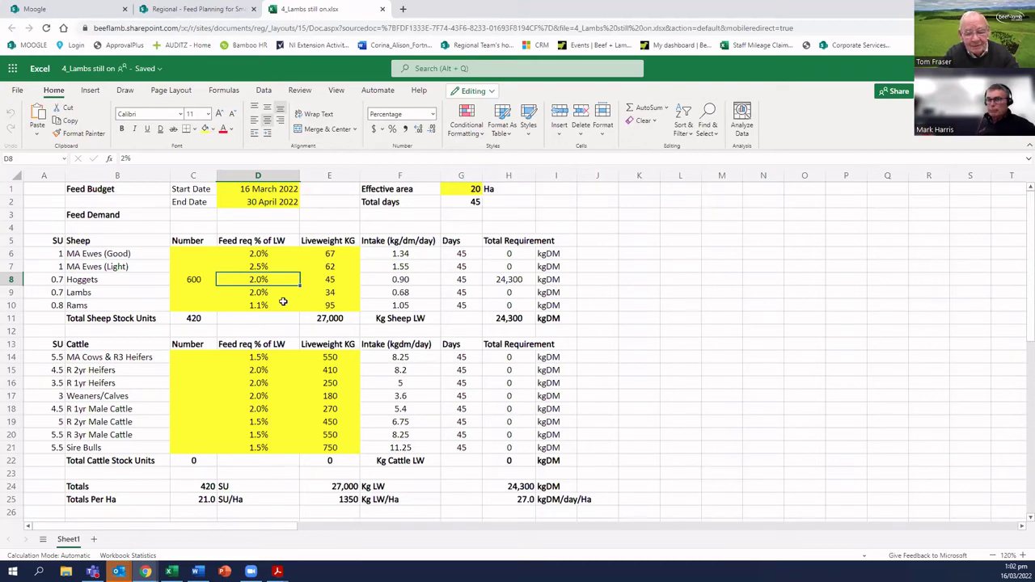
left_click(498, 279)
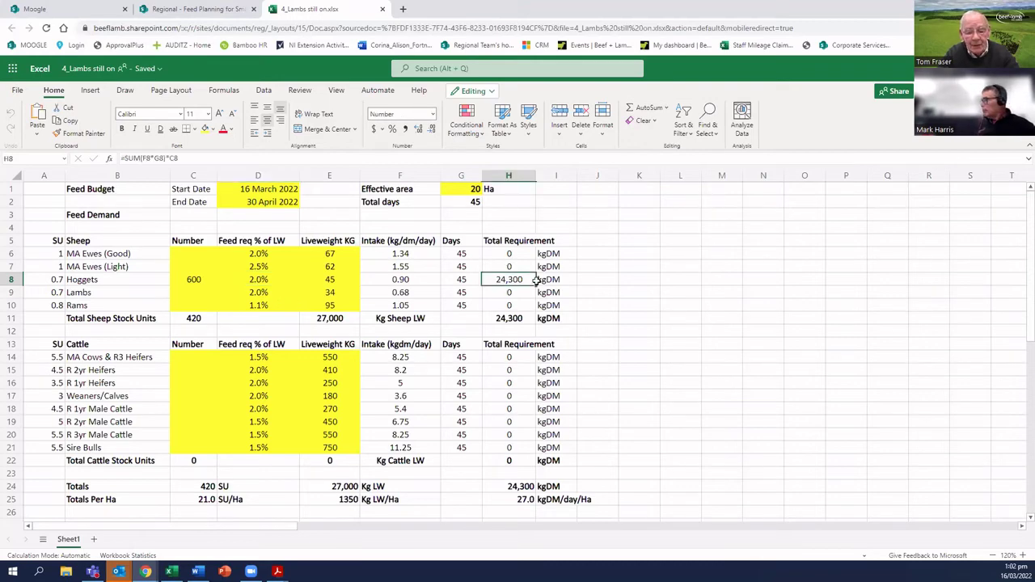
Step: Examine the lamb budget's March and April growth per day and its opening and closing covers
scroll(477, 350, "down", 5)
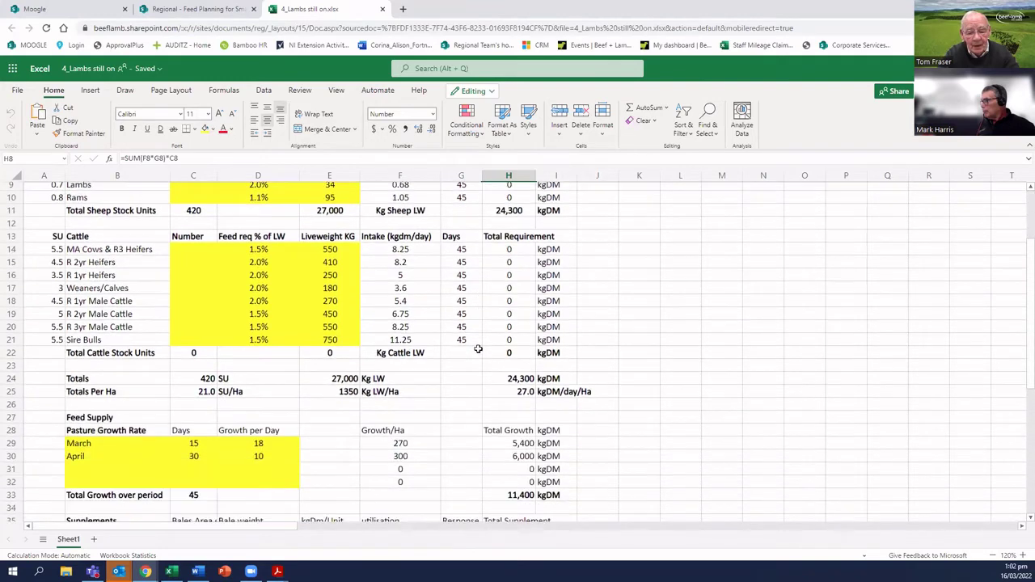
scroll(475, 350, "down", 3)
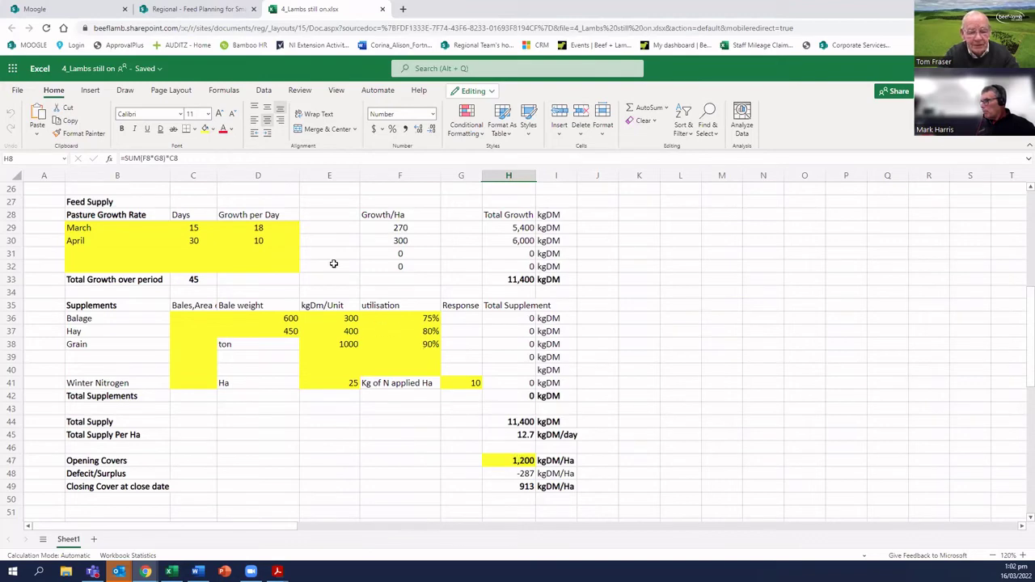
left_click(254, 227)
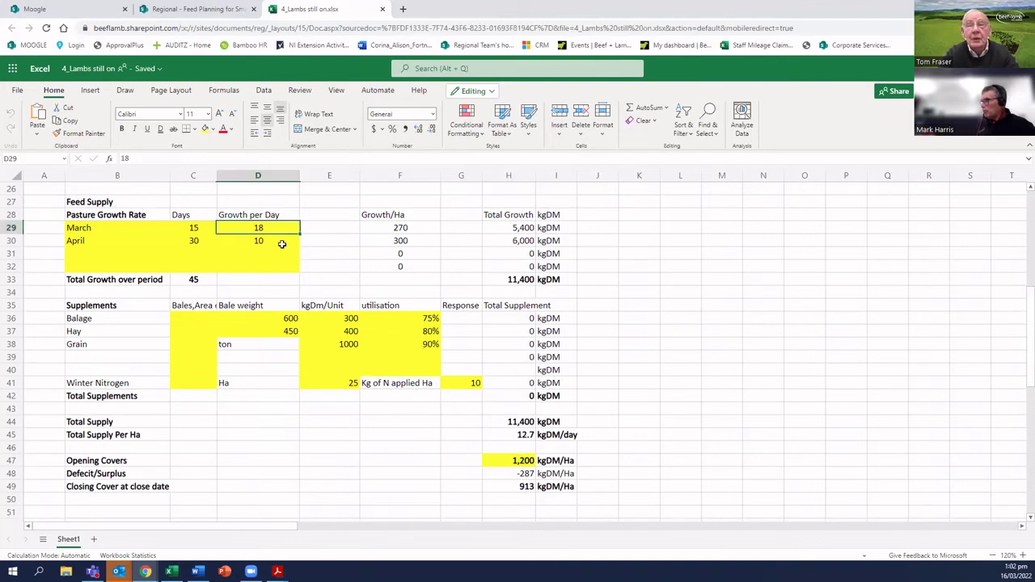
left_click(287, 242)
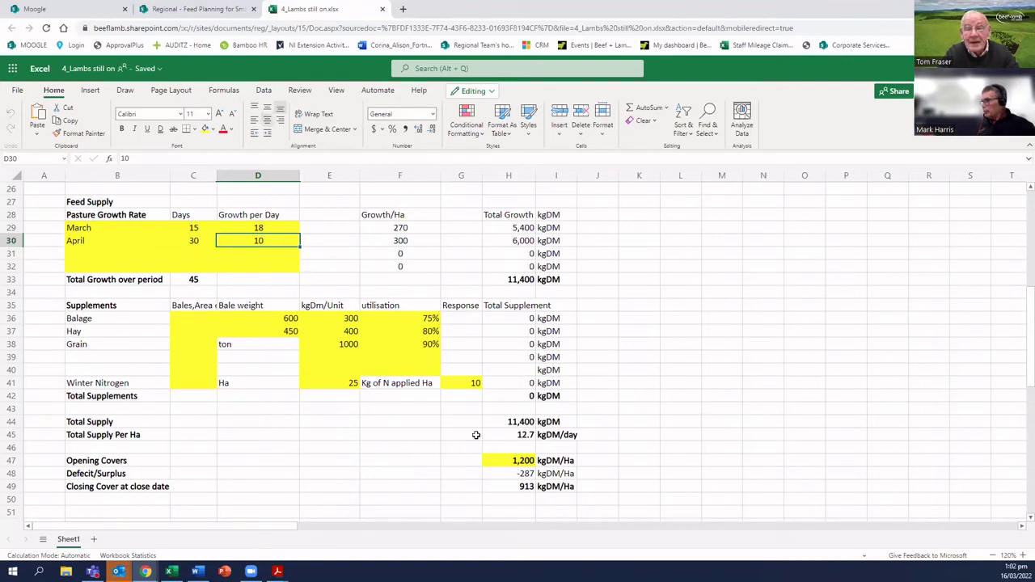
left_click(507, 462)
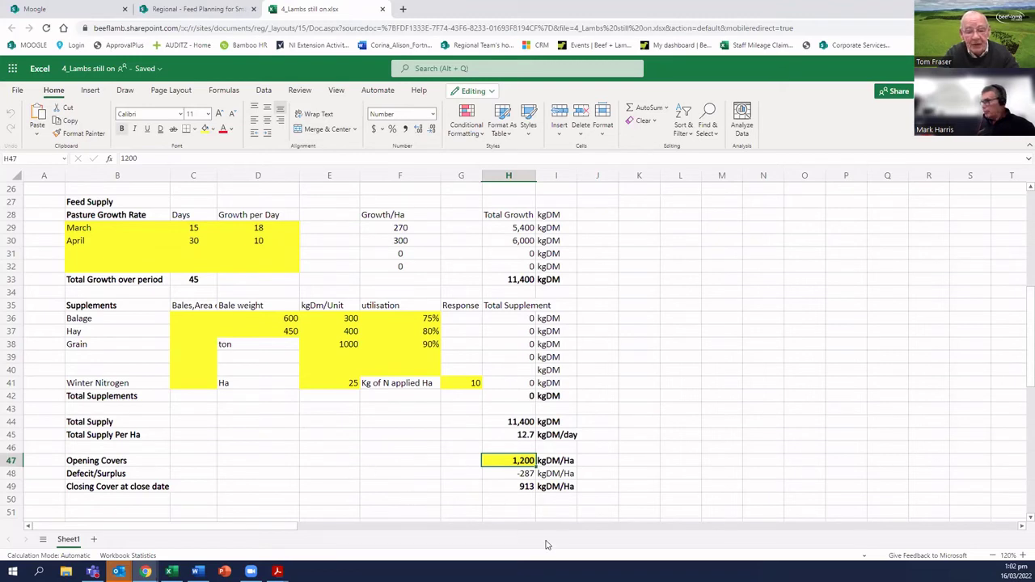
left_click(522, 488)
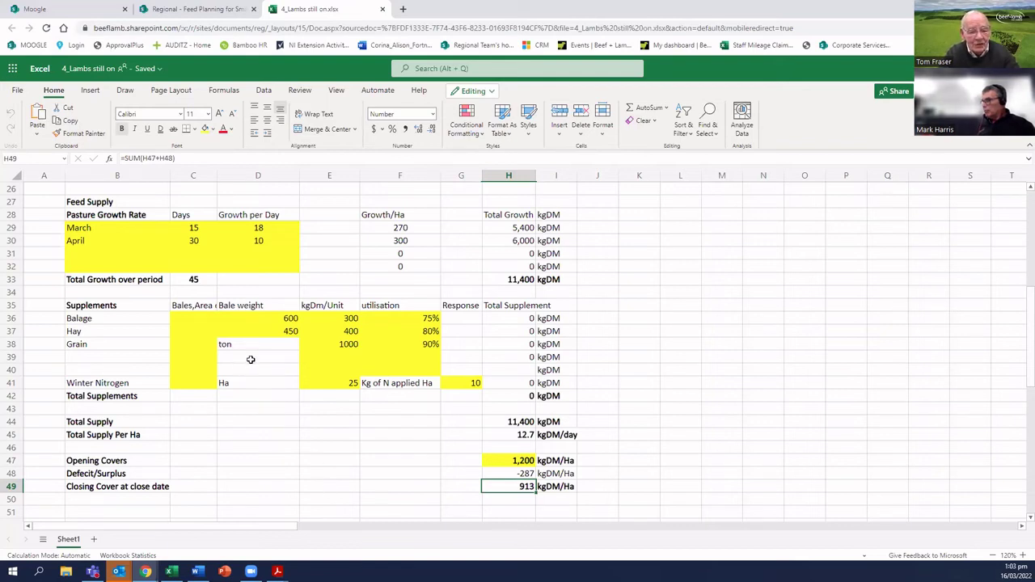
Step: Enter 22 bales of Balage in the lamb budget's supplements and check the closing cover
left_click(195, 317)
type("22")
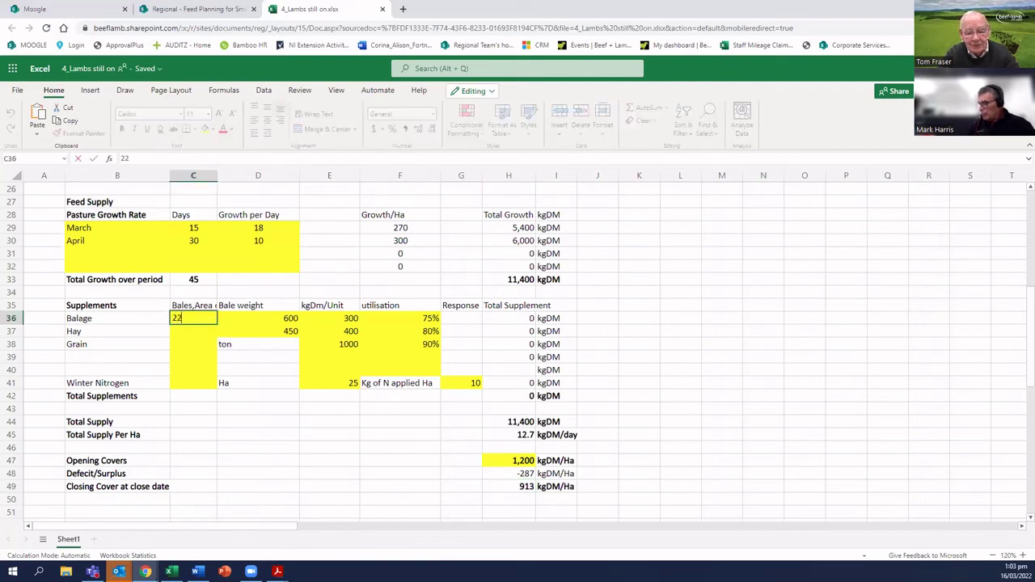
key("Return")
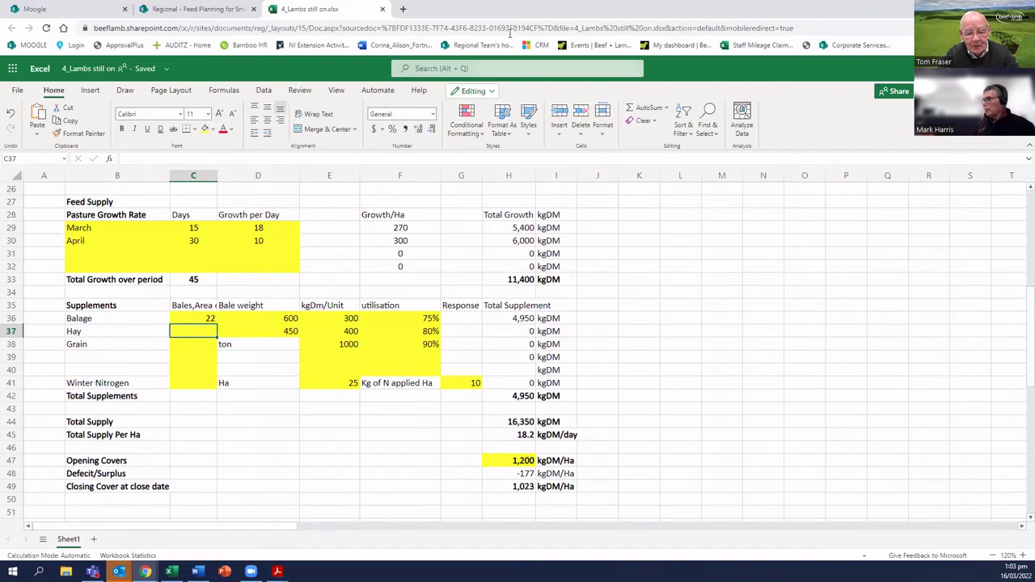
left_click(517, 490)
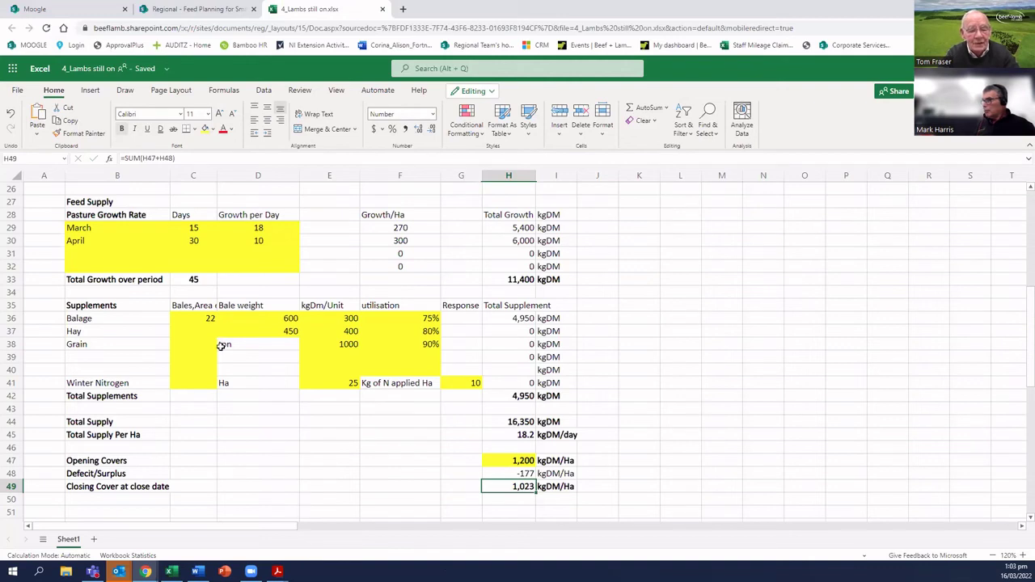
Step: Set the lamb budget's Balage supplement to 45 bales and check the closing cover
left_click(210, 320)
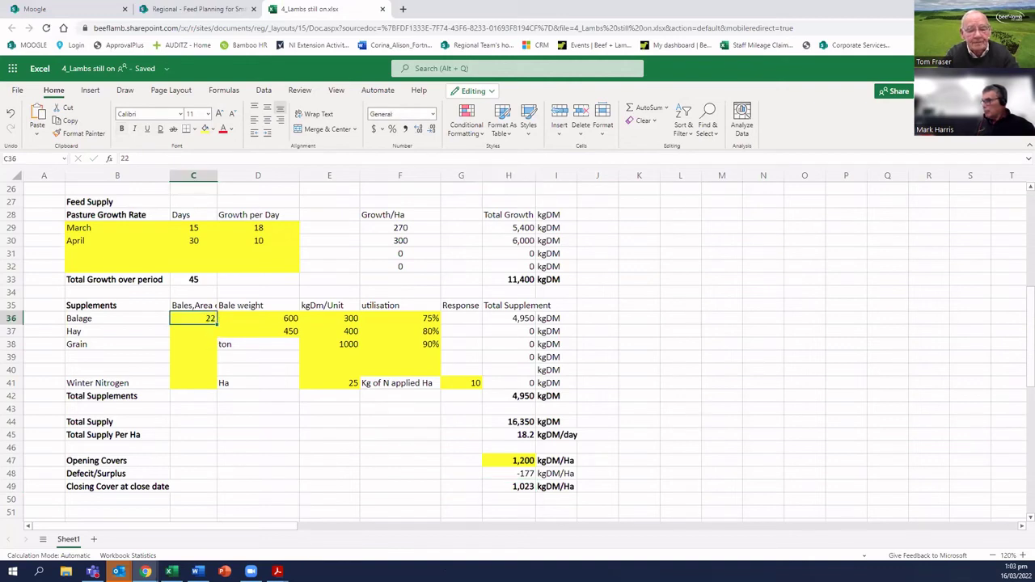
type("45")
key("Return")
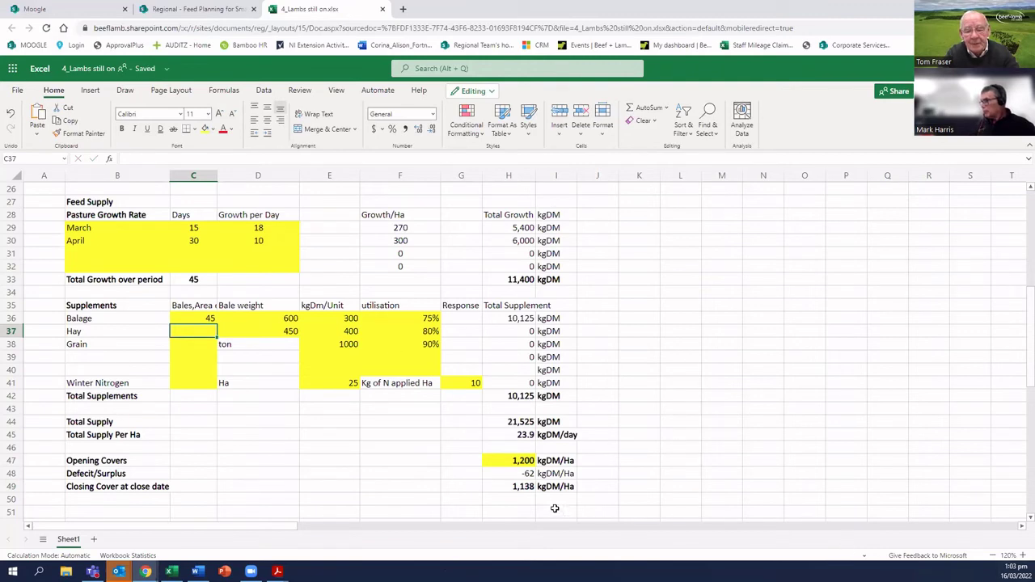
left_click(522, 488)
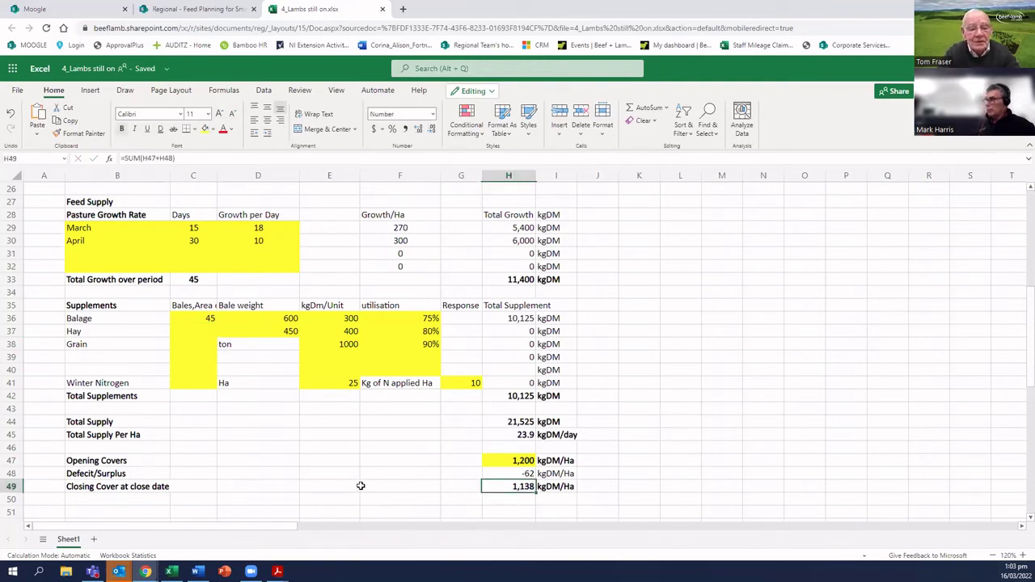
Step: Add 1 ton of Grain to the lamb budget's supplements
left_click(203, 344)
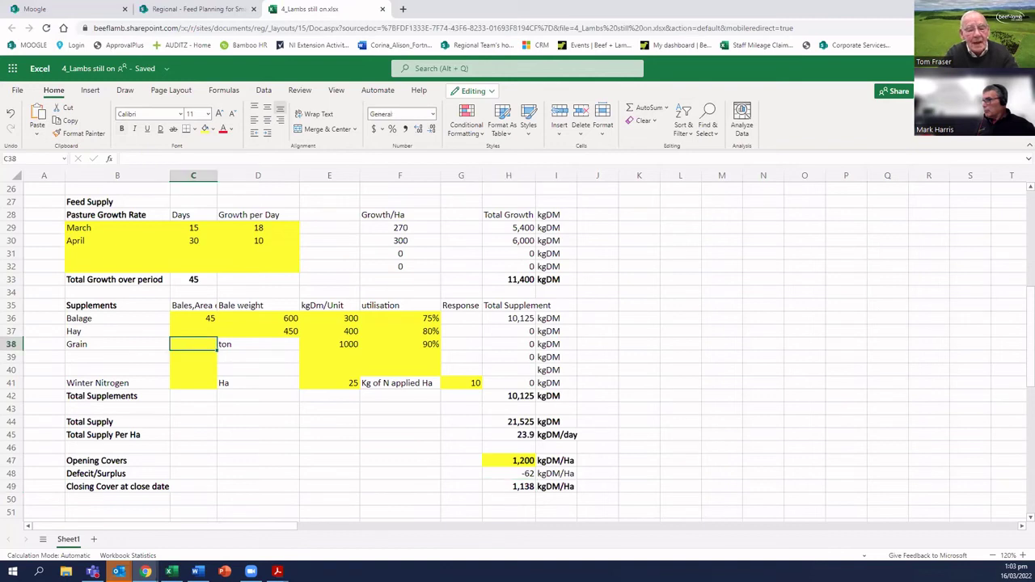
type("1")
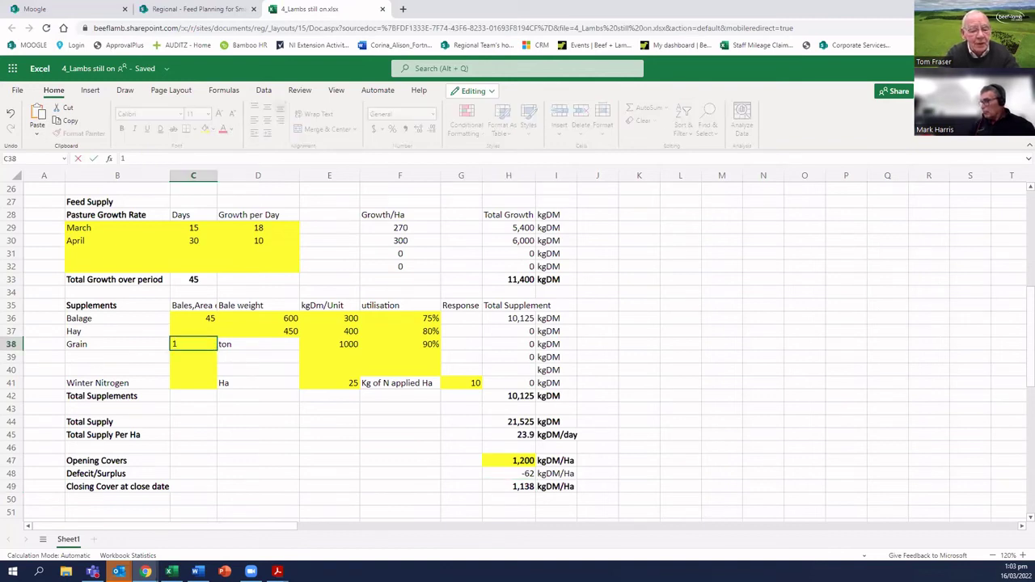
key("Return")
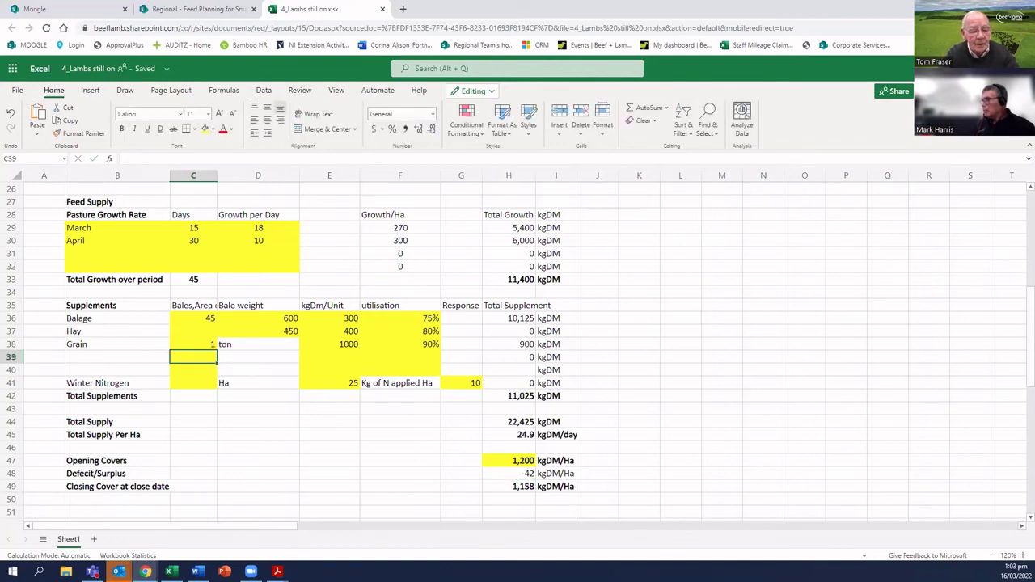
Step: Set both the Balage and Grain supplement quantities in the lamb budget to 0
key("Up")
key("Up")
key("Up")
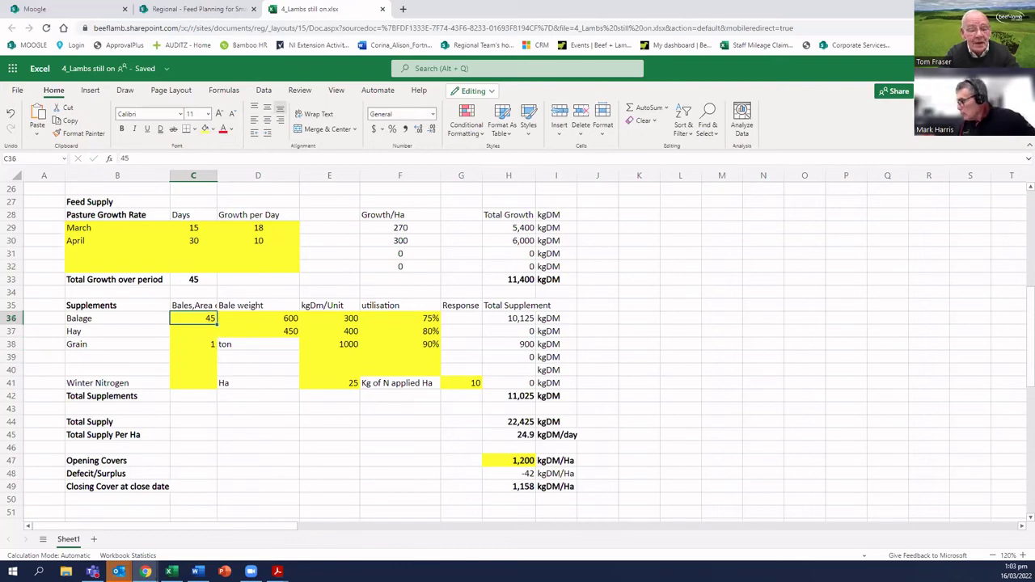
type("0")
key("Return")
key("Return")
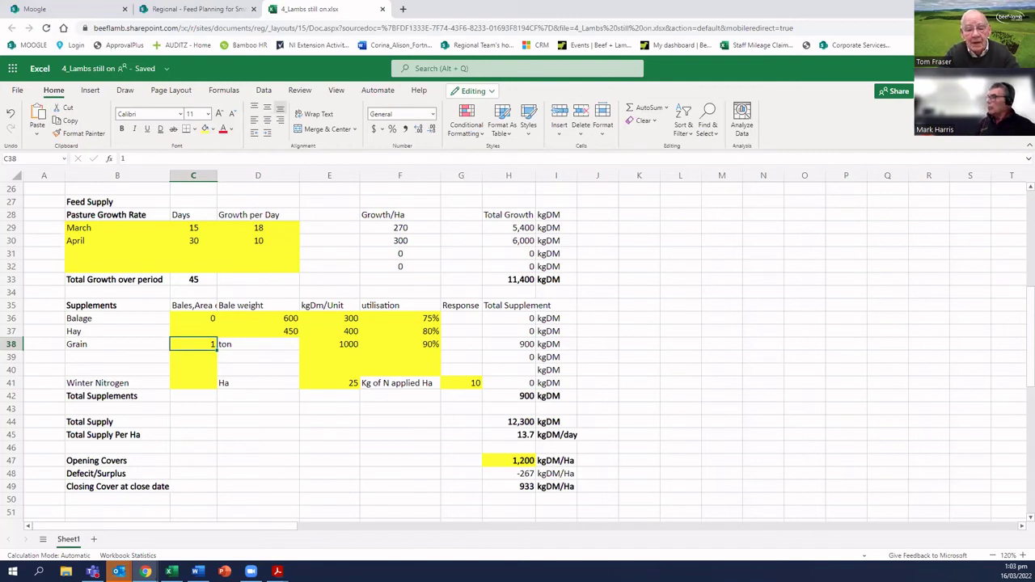
type("0")
key("Up")
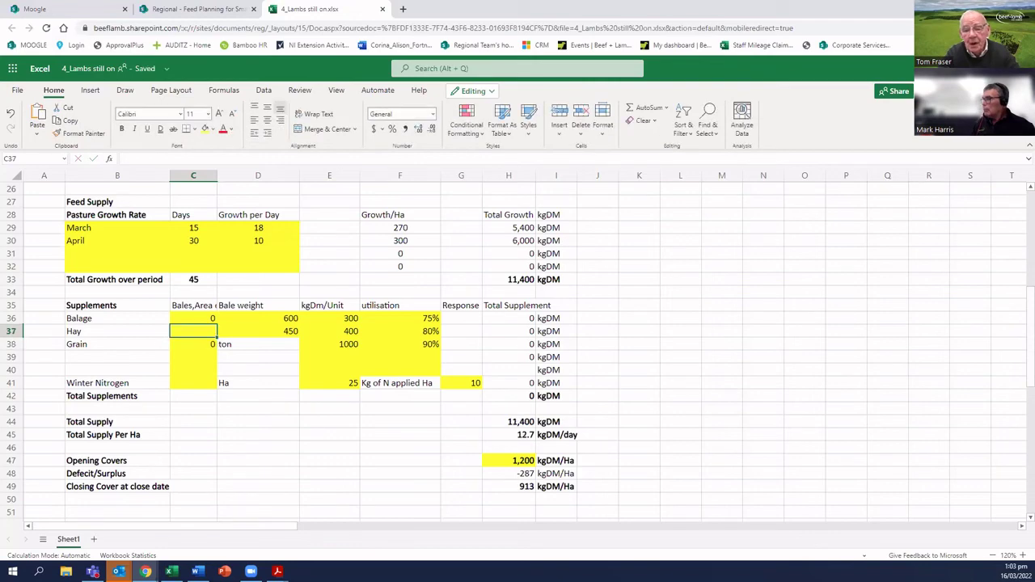
Step: Set the lamb budget's effective area to 30 Ha and check the closing cover
scroll(589, 333, "up", 8)
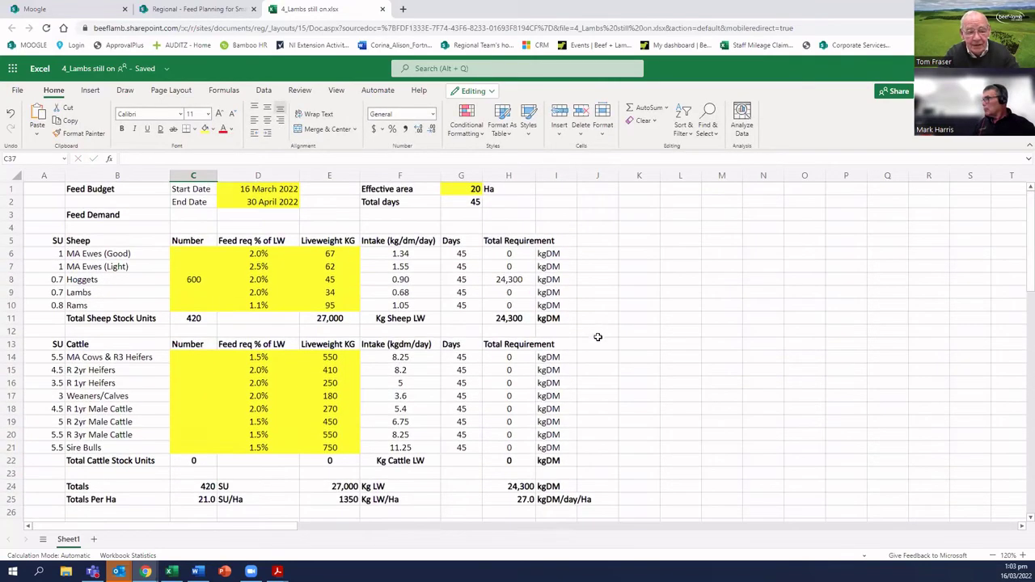
left_click(473, 189)
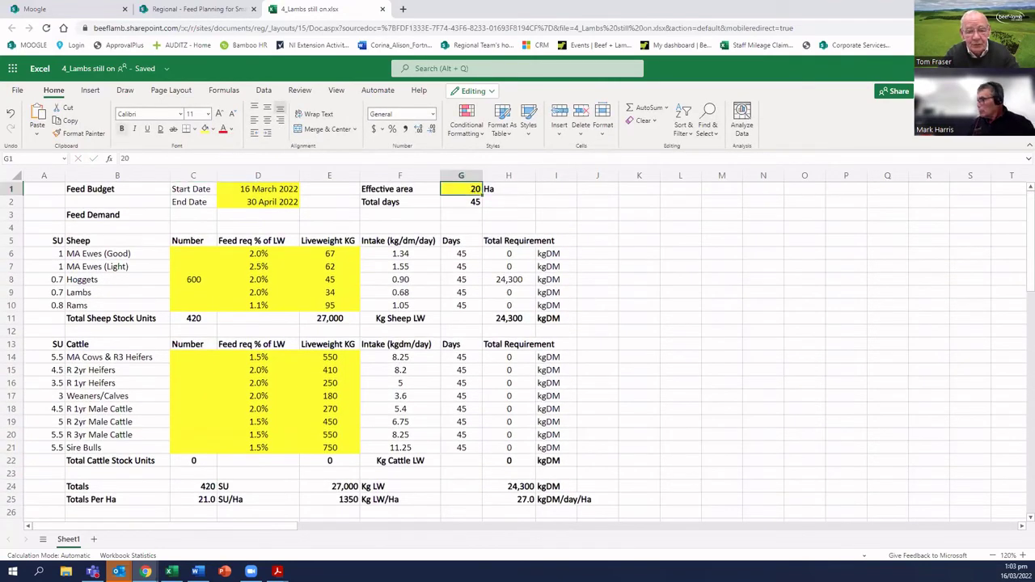
type("30")
key("Return")
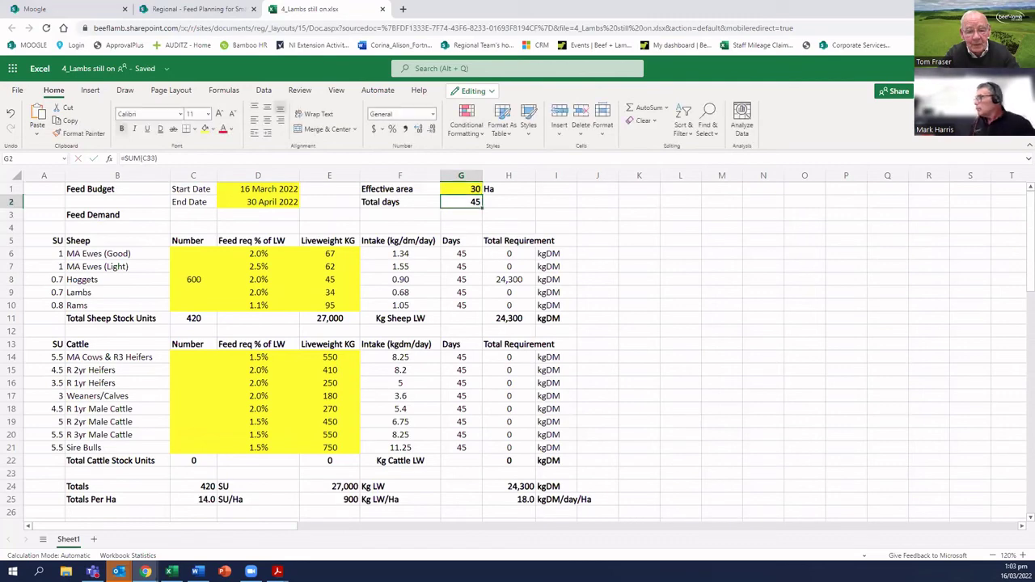
scroll(527, 442, "down", 12)
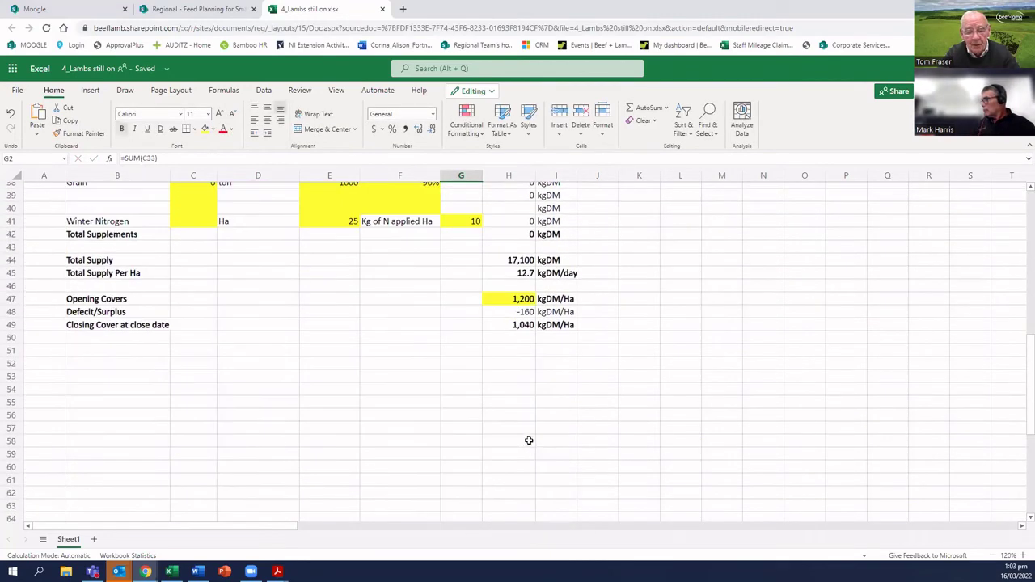
left_click(508, 325)
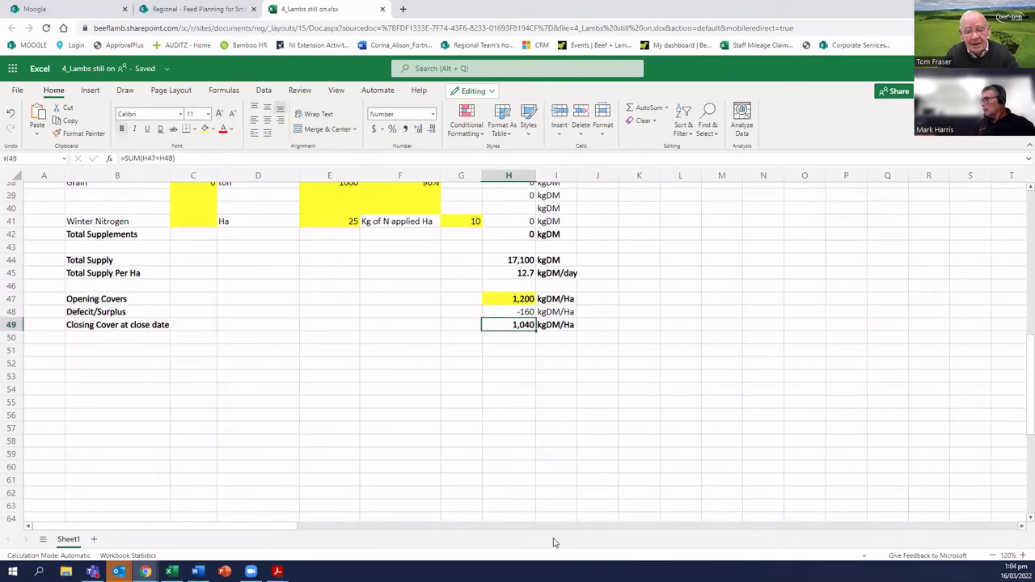
Step: Enter 2 tons of Grain in the lamb budget's supplements
scroll(342, 444, "up", 4)
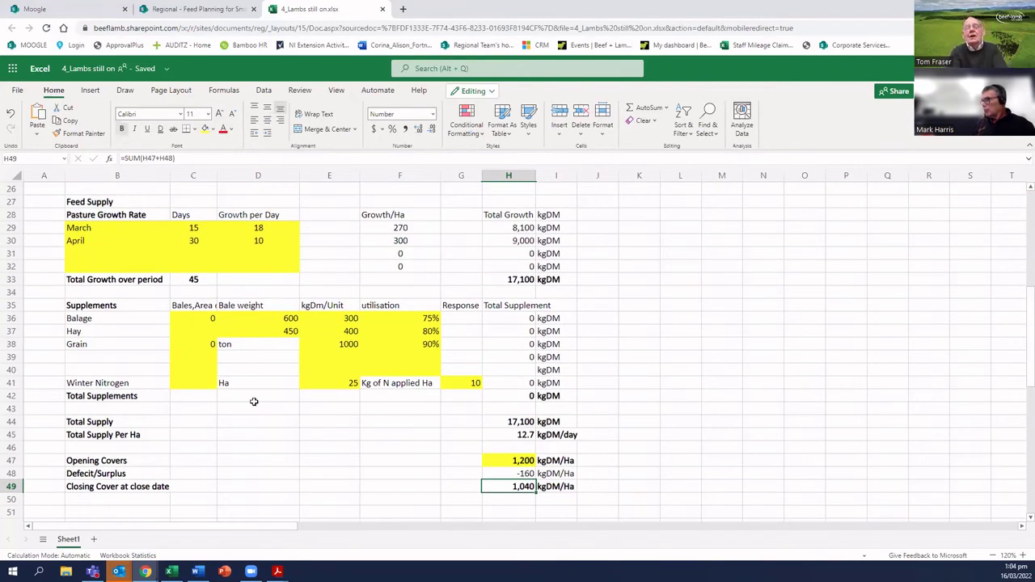
left_click(206, 346)
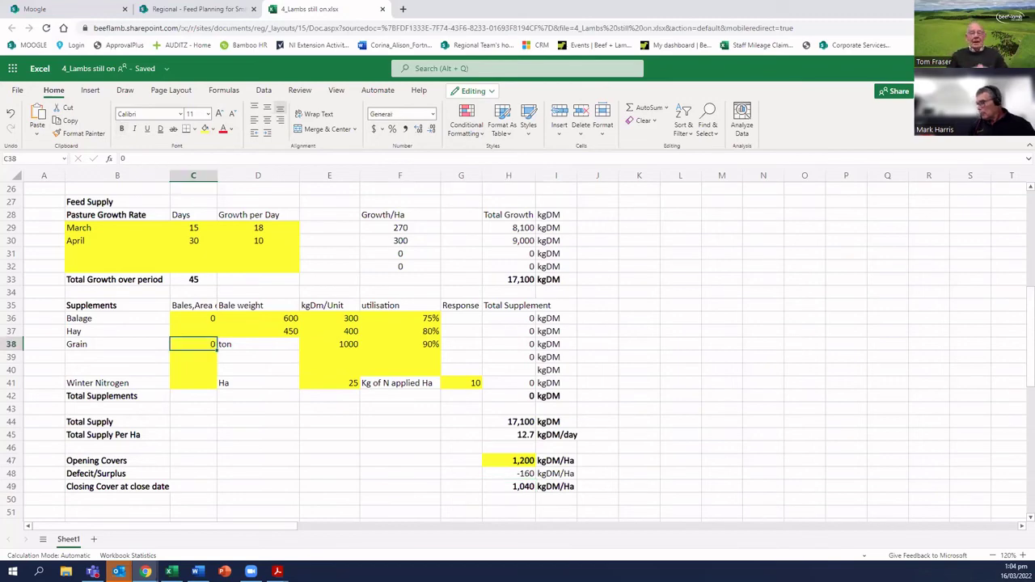
type("2")
key("Return")
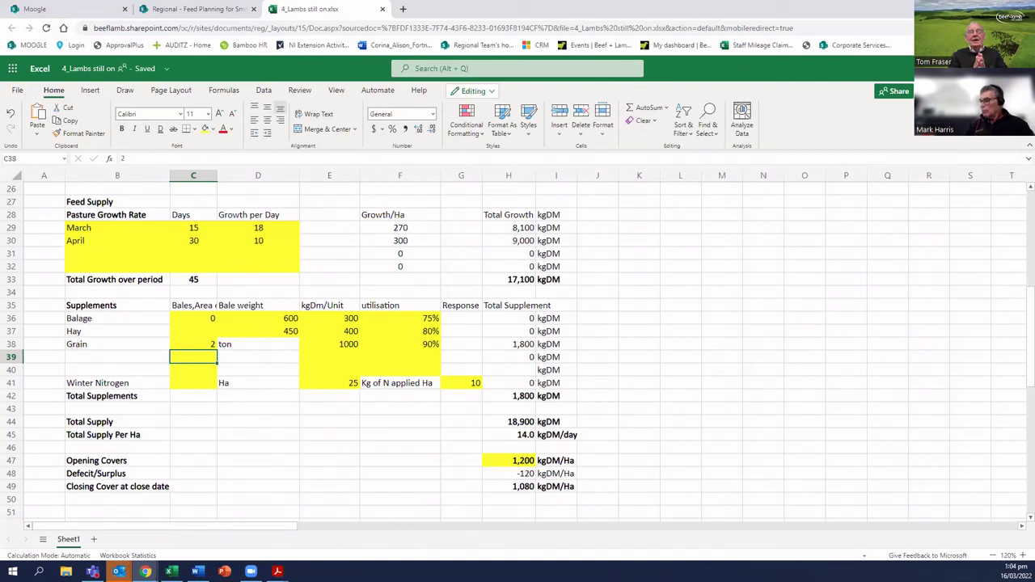
Step: Set the Grain supplement in the lamb budget to 5 tons
left_click(193, 343)
type("5")
key("Return")
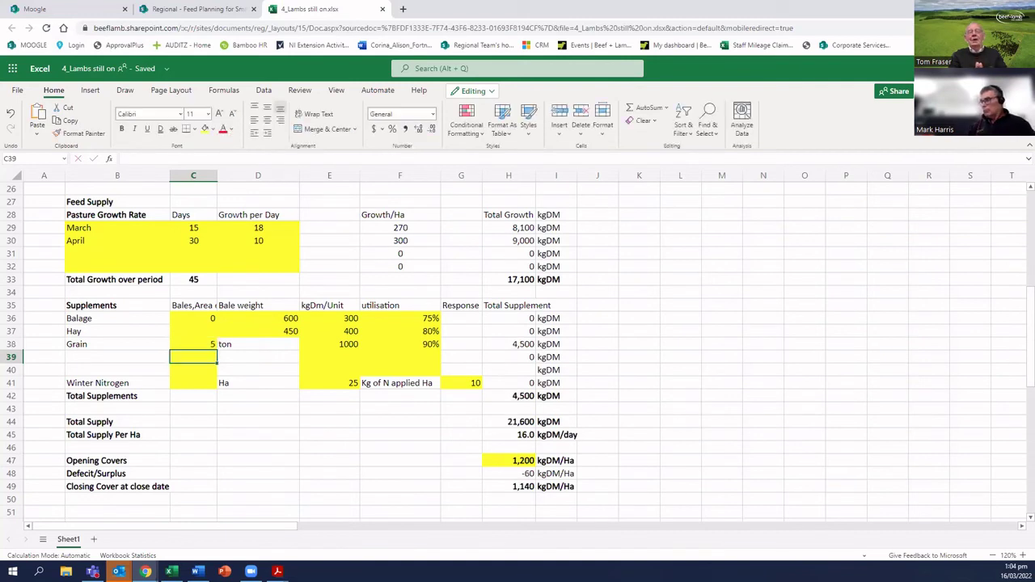
left_click(193, 343)
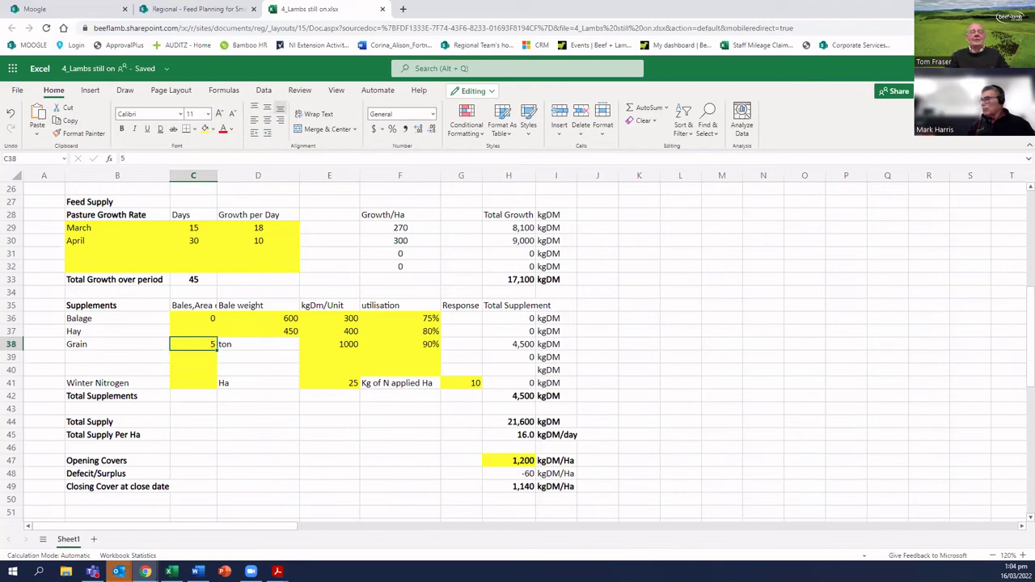